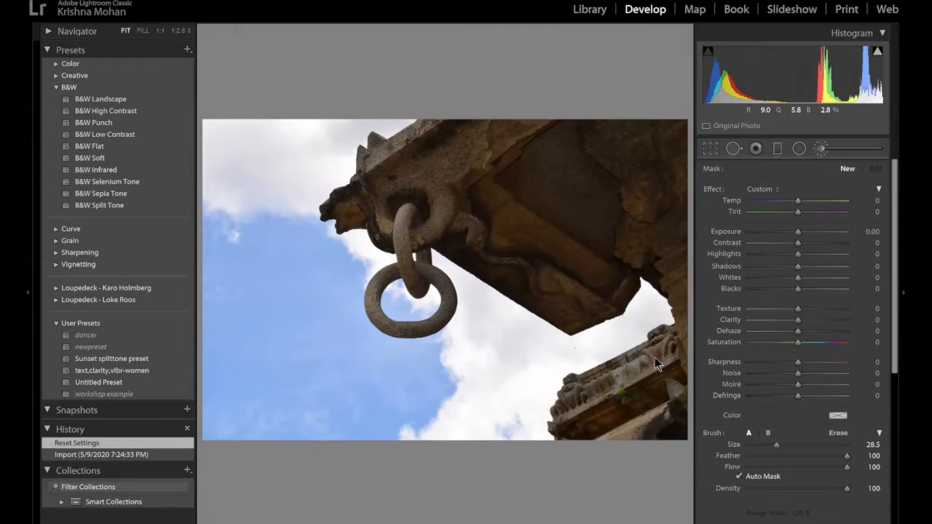
Show the mask overlay and brush an Auto Mask selection over the lower carved ledge and the large overhanging stone
left_click_drag(617, 385, 604, 391)
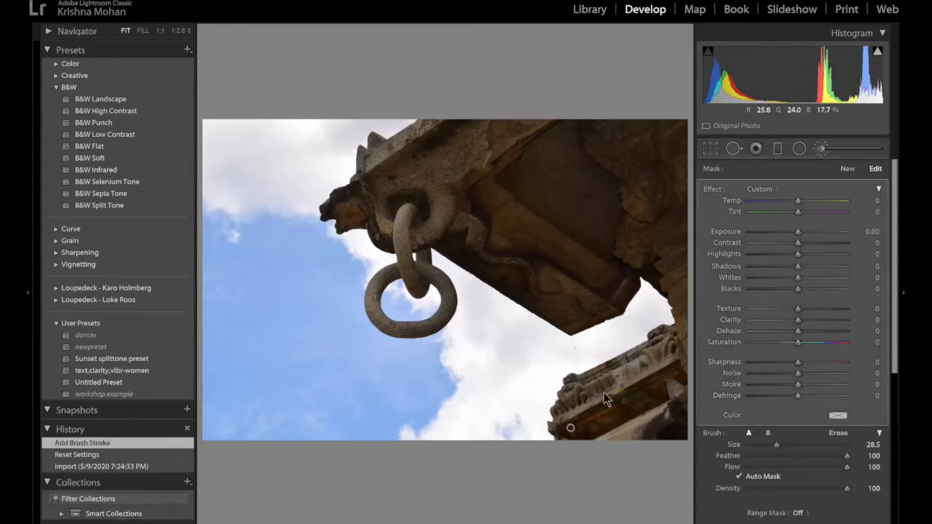
key("o")
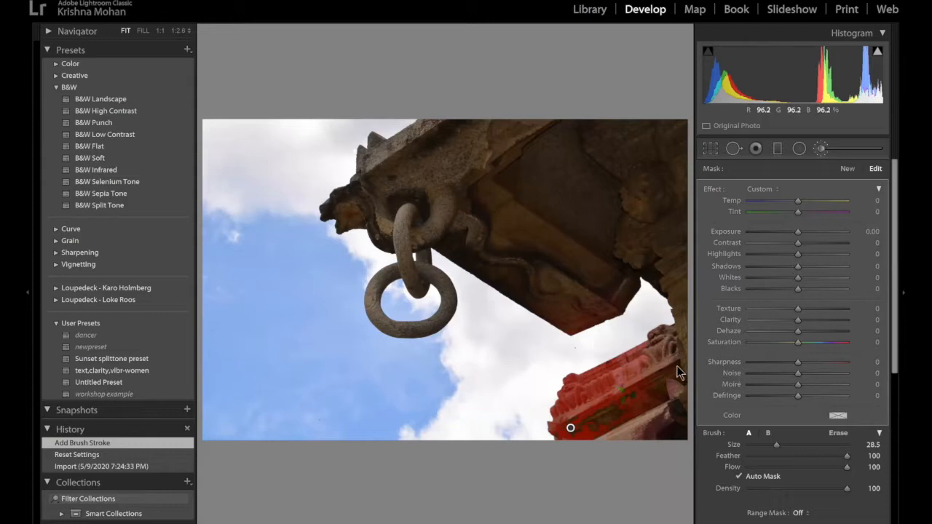
mouse_move(677, 361)
left_mouse_down()
mouse_move(687, 327)
mouse_move(680, 286)
left_mouse_up()
mouse_move(663, 247)
left_mouse_down()
mouse_move(618, 251)
mouse_move(582, 289)
mouse_move(566, 294)
mouse_move(506, 264)
mouse_move(441, 203)
mouse_move(391, 196)
mouse_move(384, 209)
mouse_move(361, 213)
left_mouse_up()
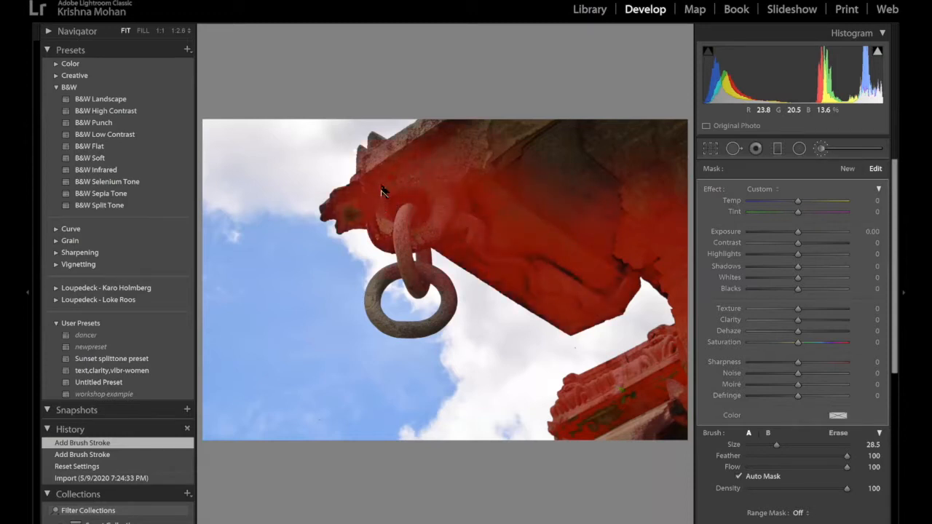
mouse_move(486, 147)
left_mouse_down()
mouse_move(682, 127)
mouse_move(677, 154)
mouse_move(459, 128)
left_mouse_up()
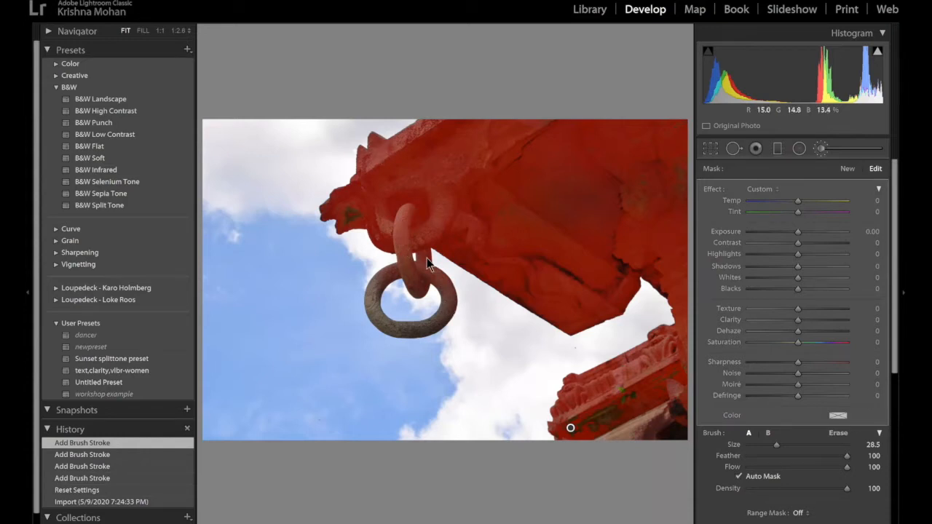
Reduce the brush size to 9.0 and extend the mask over the stone rings and remaining patches of the overhang
key("bracketleft")
key("bracketleft")
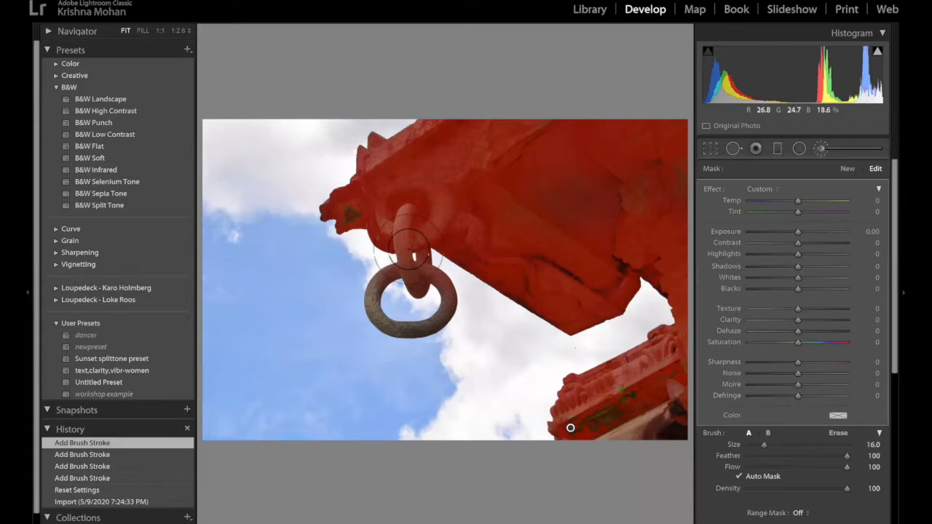
key("bracketleft")
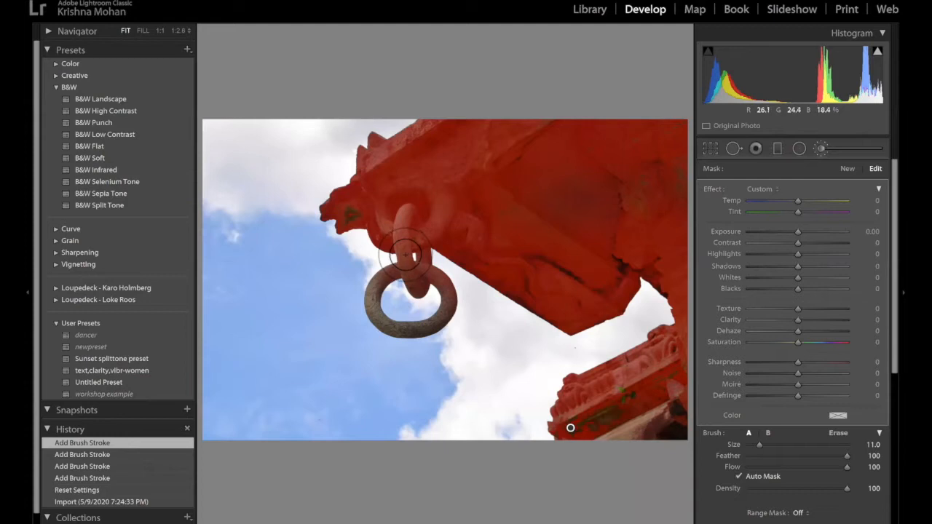
key("bracketleft")
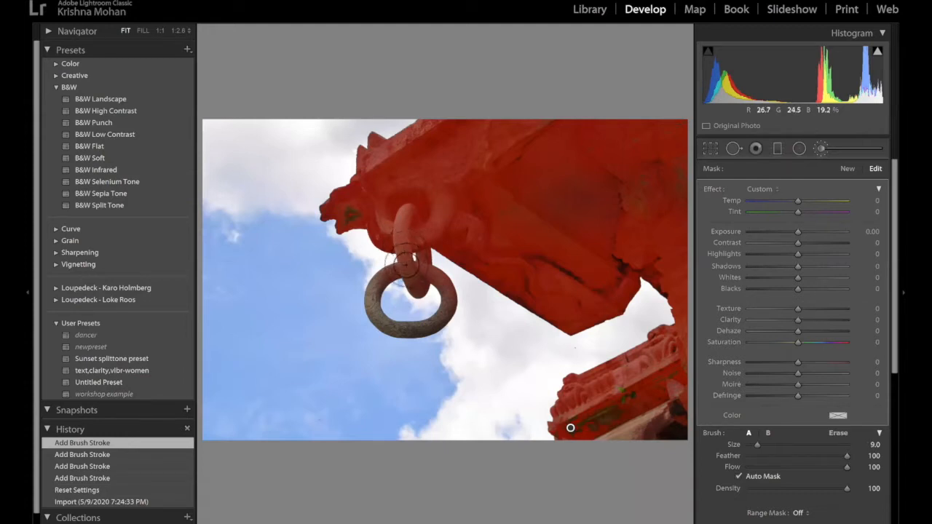
mouse_move(419, 284)
left_mouse_down()
mouse_move(434, 274)
mouse_move(448, 292)
mouse_move(429, 326)
mouse_move(376, 316)
mouse_move(364, 288)
mouse_move(380, 270)
mouse_move(396, 270)
mouse_move(394, 222)
mouse_move(343, 209)
left_mouse_up()
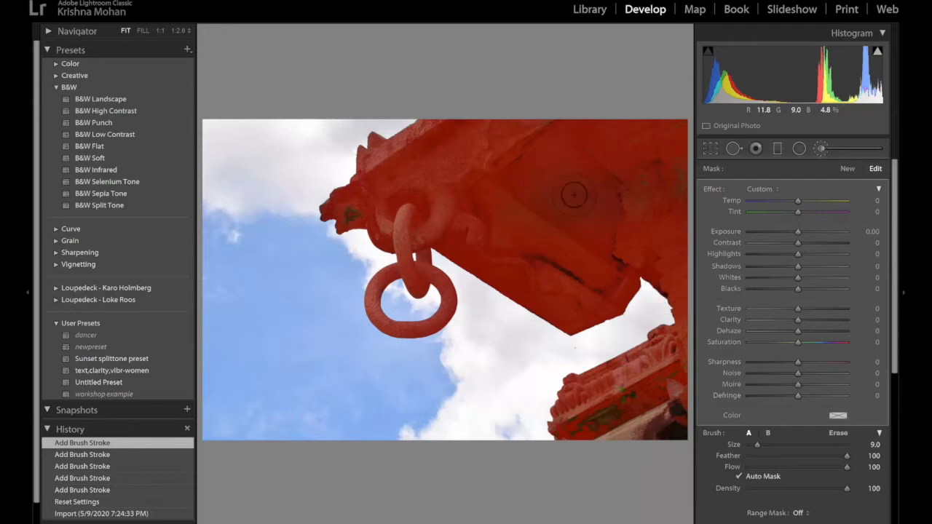
left_click_drag(673, 174, 666, 175)
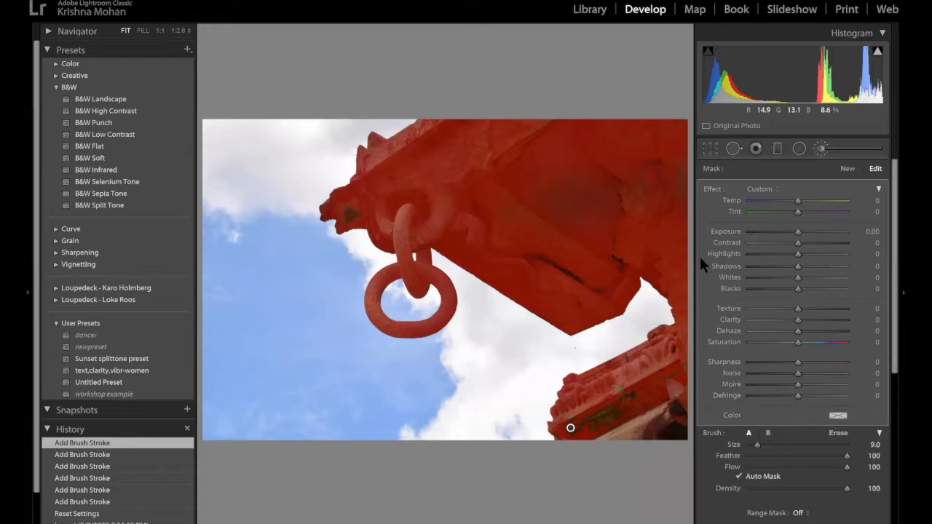
Turn off Auto Mask and paint over the unmasked gaps in the carved tip, the overhang and the lower ledge
left_click(738, 476)
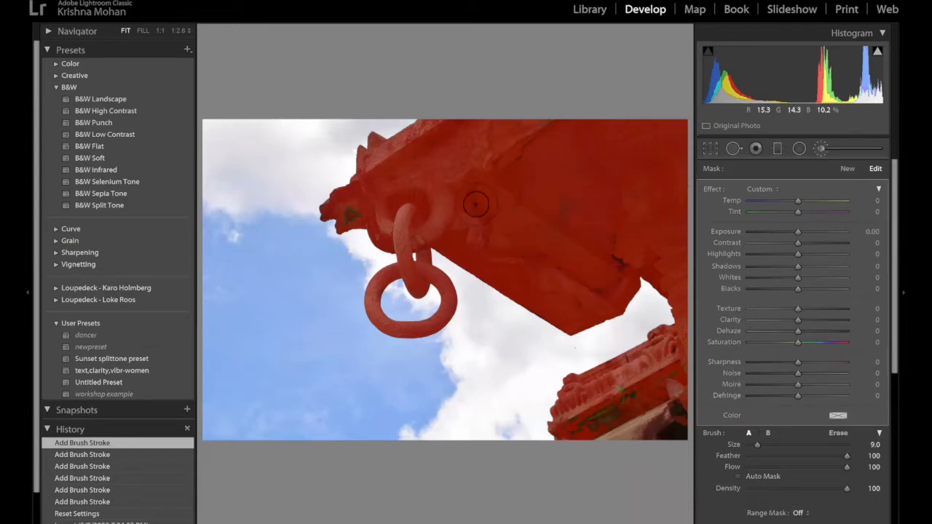
left_click_drag(353, 213, 351, 215)
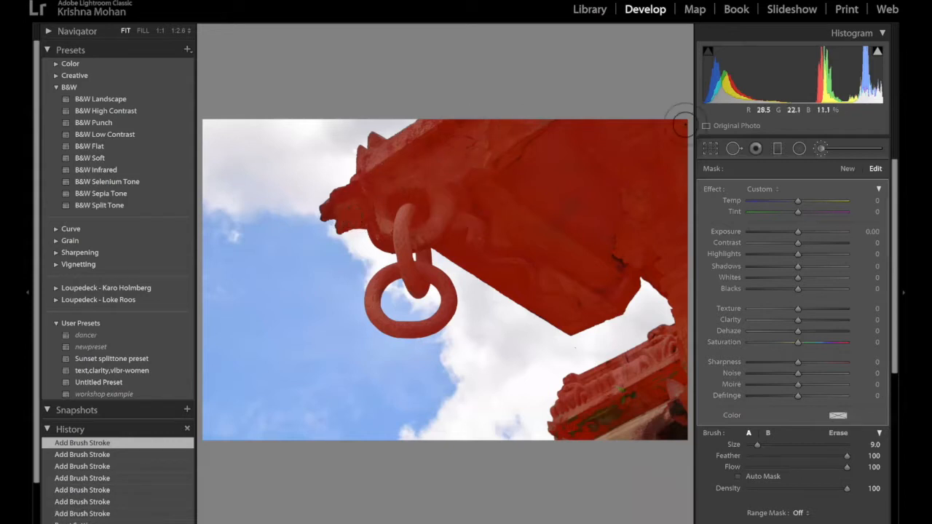
left_click_drag(613, 273, 639, 277)
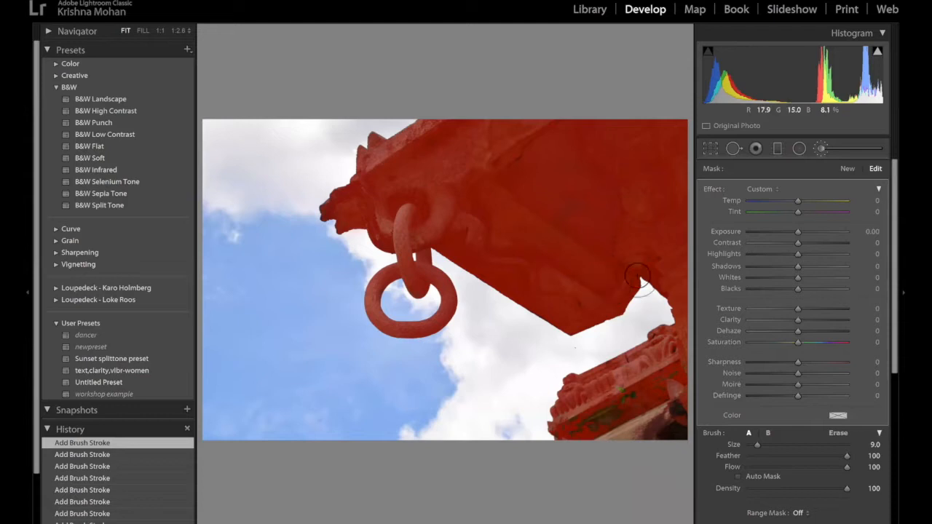
mouse_move(612, 404)
left_mouse_down()
mouse_move(643, 384)
mouse_move(569, 425)
mouse_move(591, 407)
mouse_move(683, 386)
mouse_move(680, 410)
mouse_move(682, 381)
left_mouse_up()
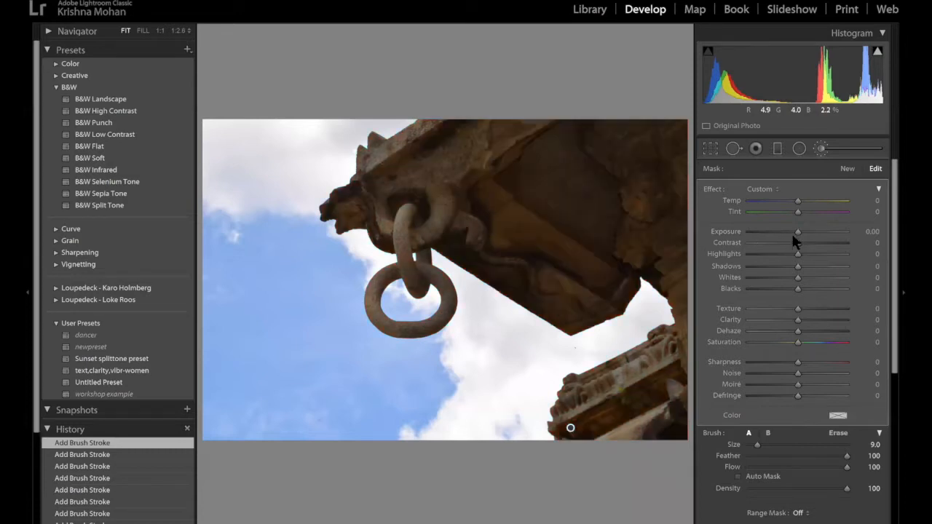
Raise the exposure of the brushed stone area to 1.55
left_click(797, 231)
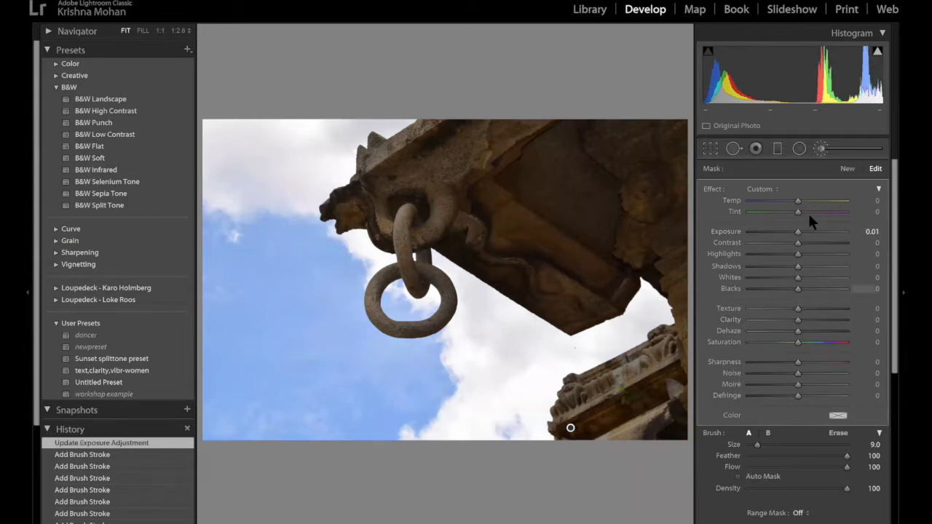
scroll(822, 477, "down", 2)
scroll(834, 470, "down", 4)
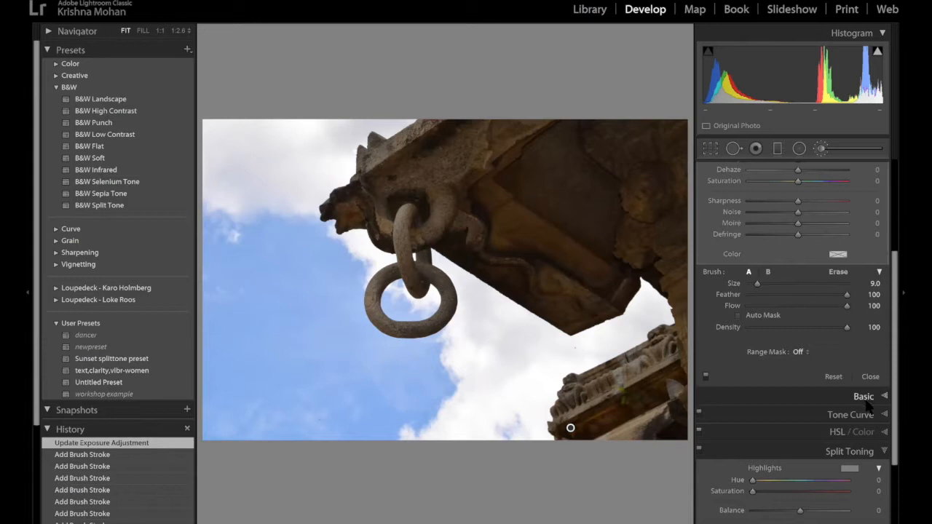
left_click(865, 396)
scroll(802, 222, "up", 5)
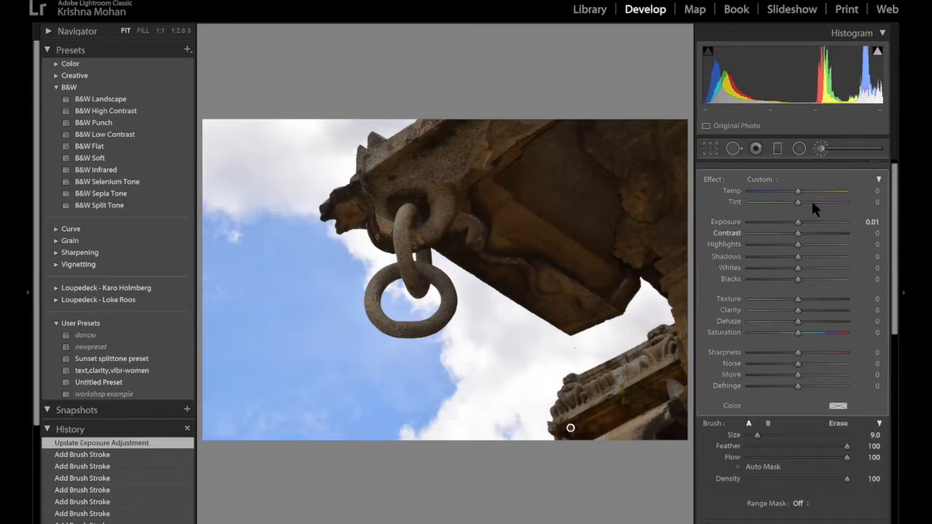
left_click_drag(798, 225, 814, 226)
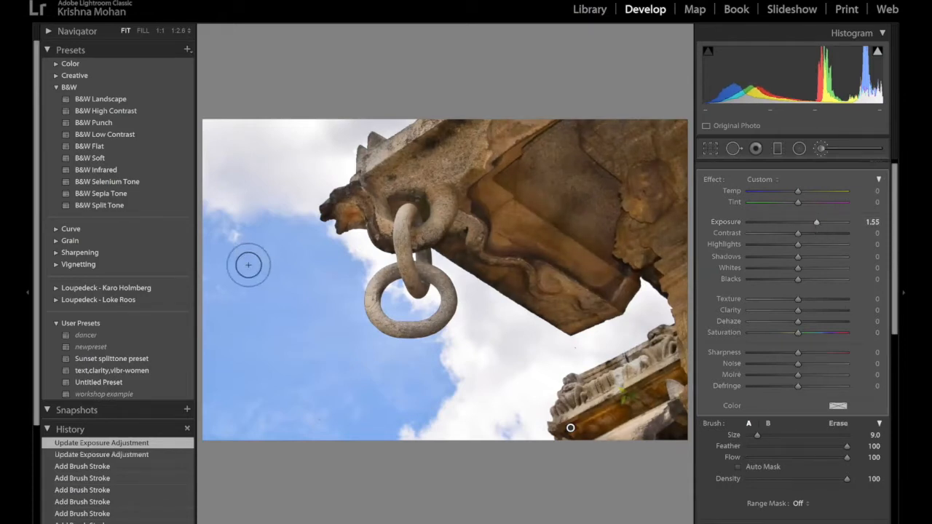
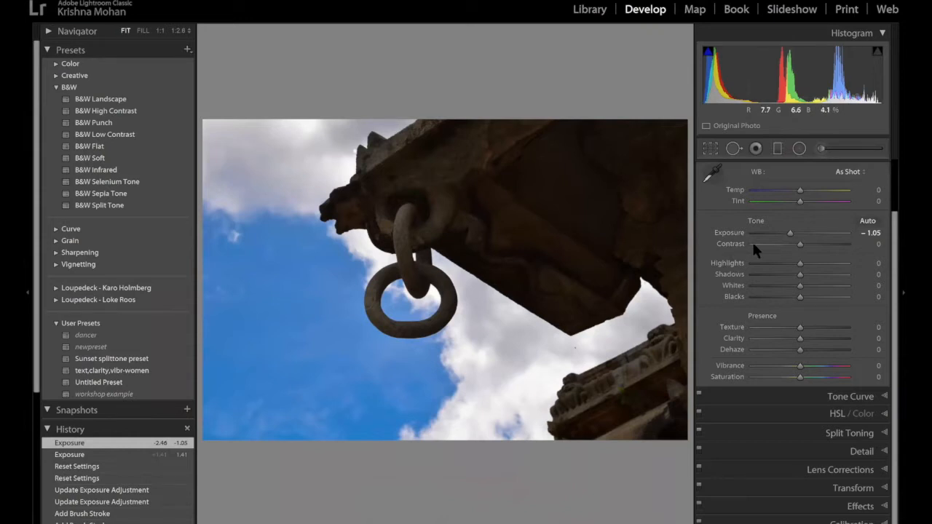
Raise the exposure of the whole photo to +1.44
left_click_drag(790, 233, 810, 232)
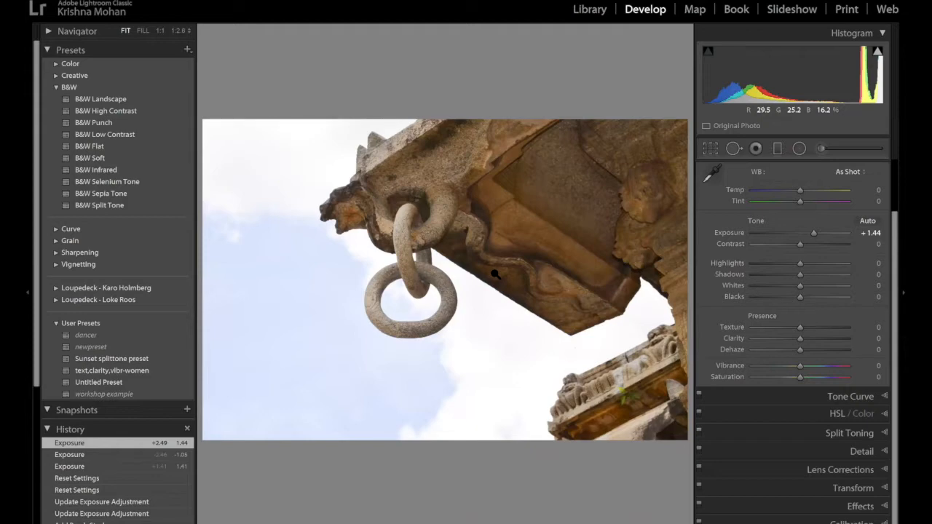
key("g")
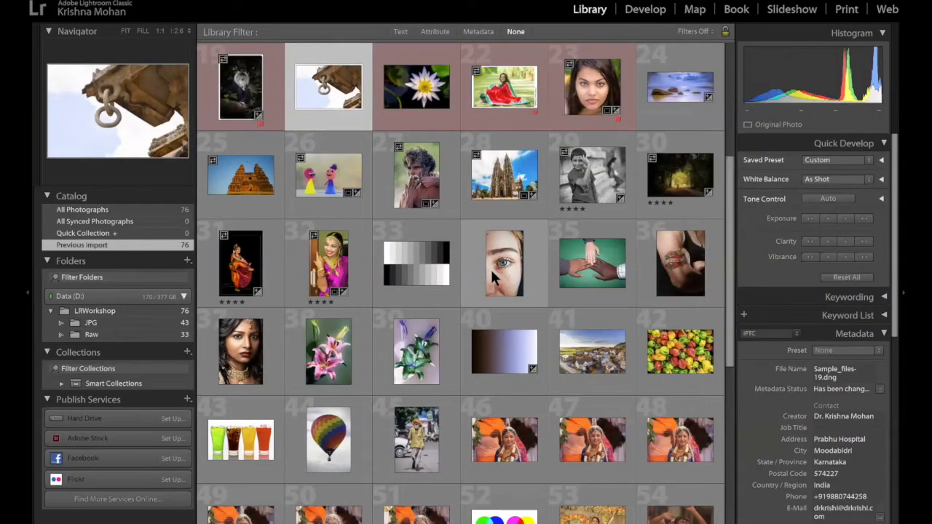
scroll(492, 275, "down", 1)
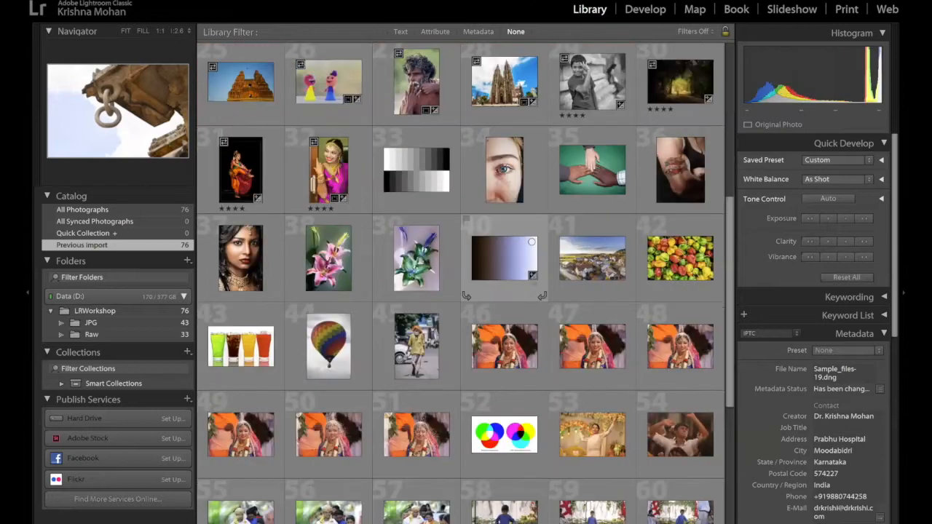
scroll(492, 275, "up", 2)
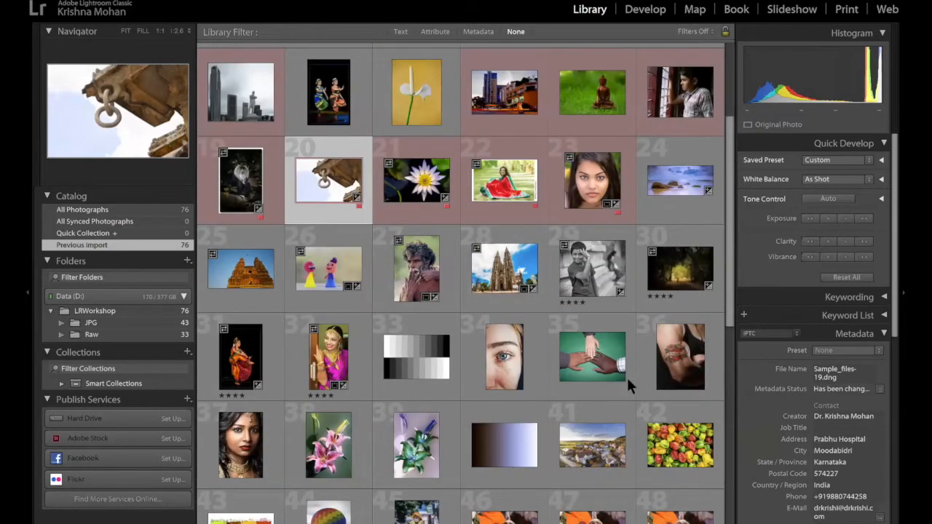
scroll(517, 253, "up", 1)
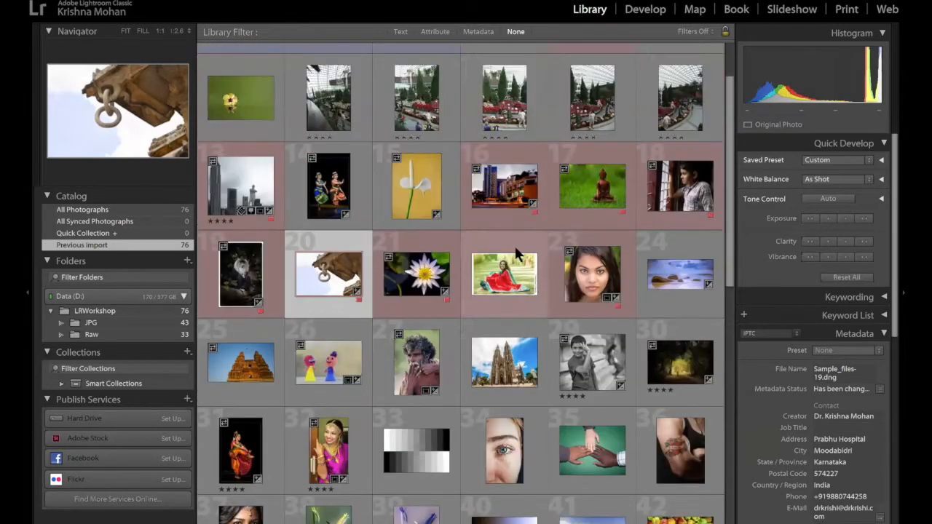
double_click(354, 267)
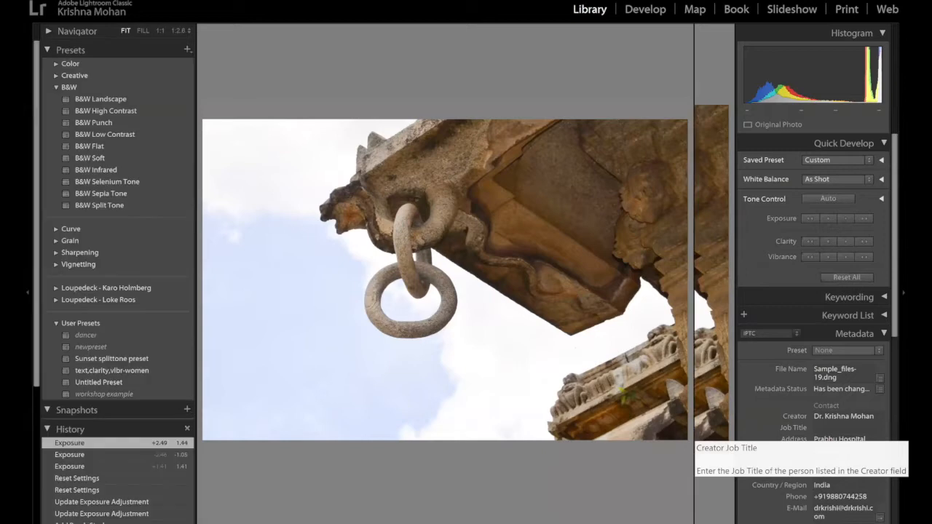
Reset all develop settings of the stone ring photo and set its shadows to +69
key("ctrl+shift+r")
left_click_drag(798, 273, 846, 277)
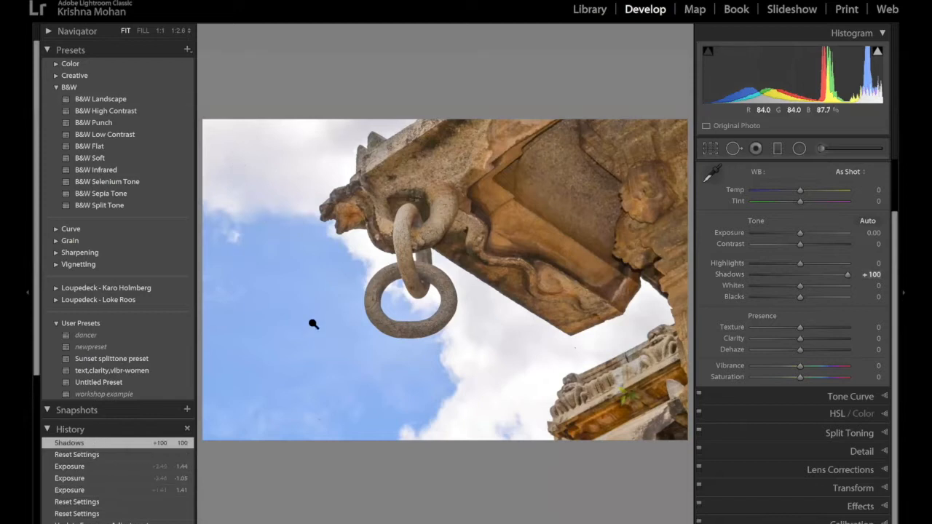
left_click_drag(825, 274, 832, 273)
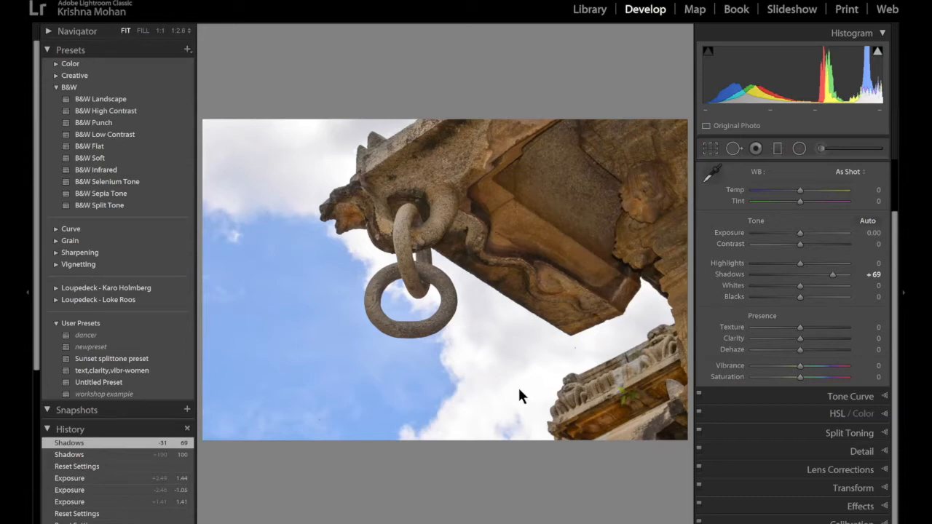
Find the portrait of the child wrapped in a blanket at the end of the photo grid and open it in Loupe view
key("g")
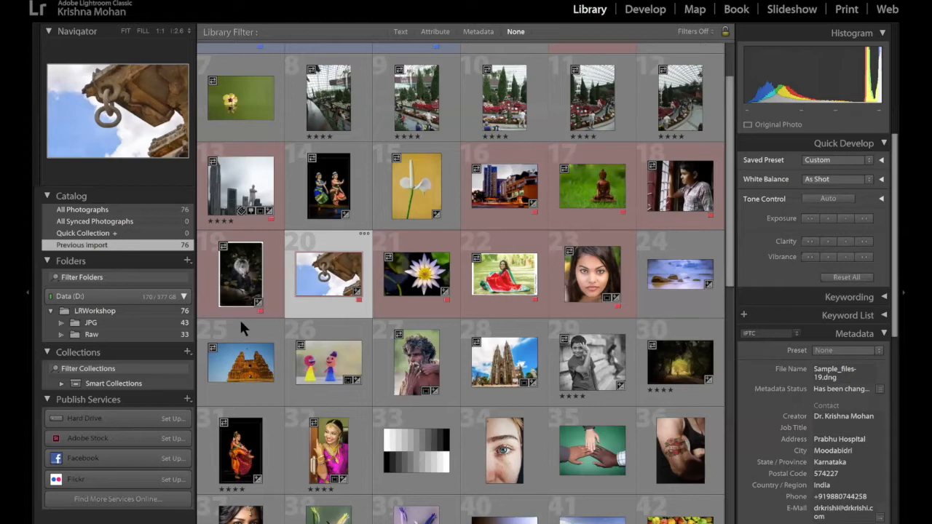
scroll(254, 349, "down", 3)
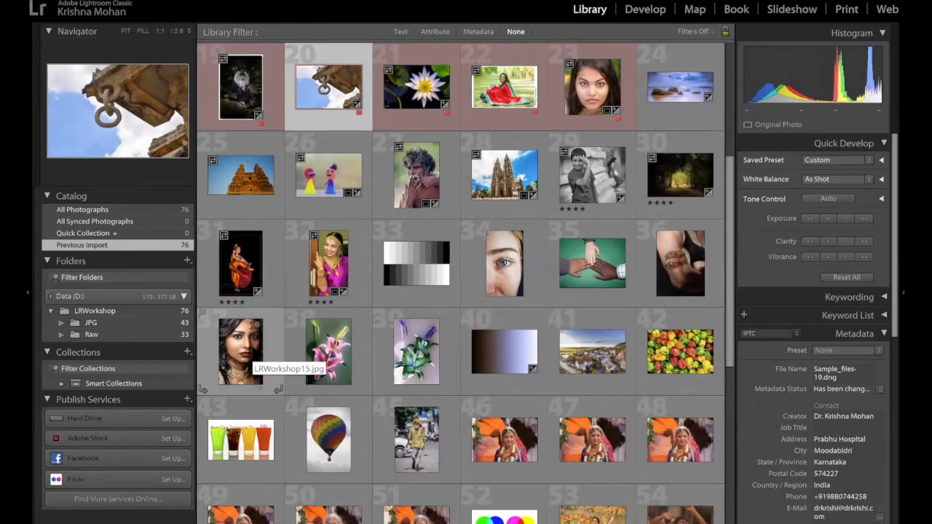
scroll(255, 353, "down", 2)
scroll(514, 510, "down", 3)
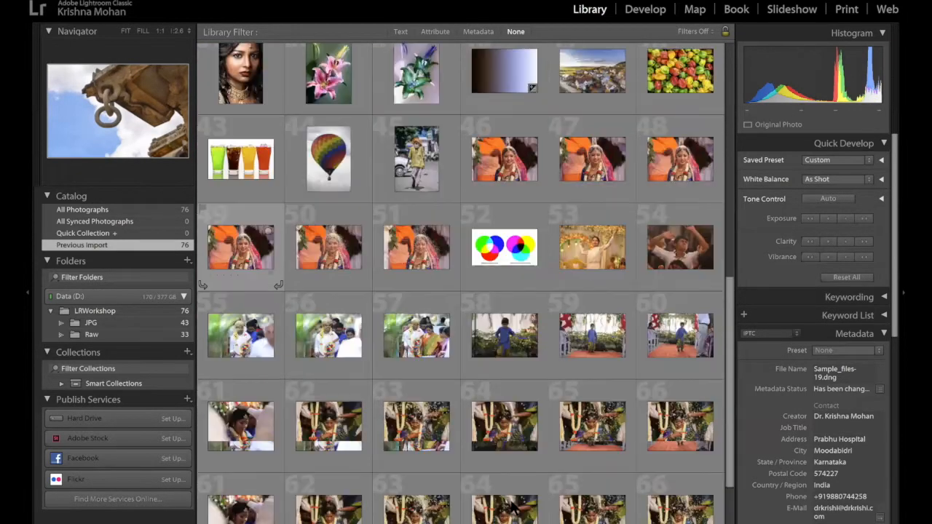
scroll(501, 248, "down", 2)
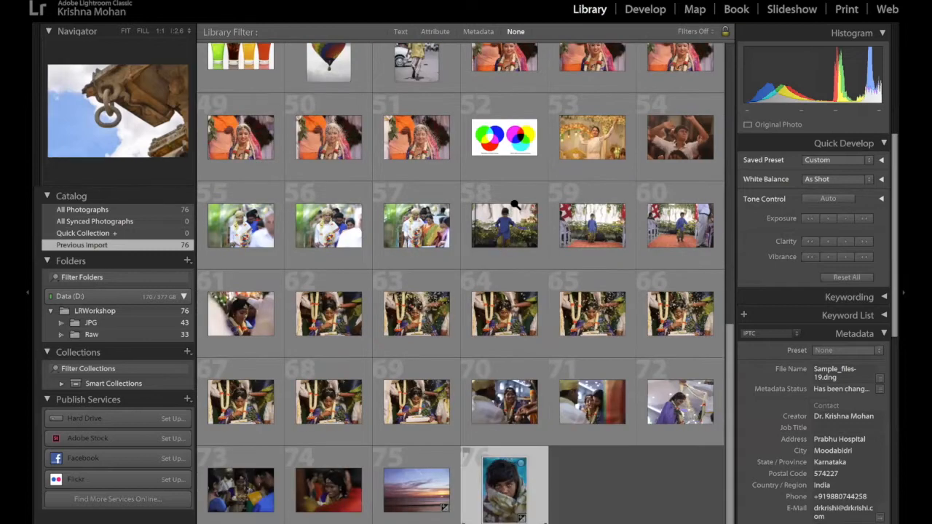
key("e")
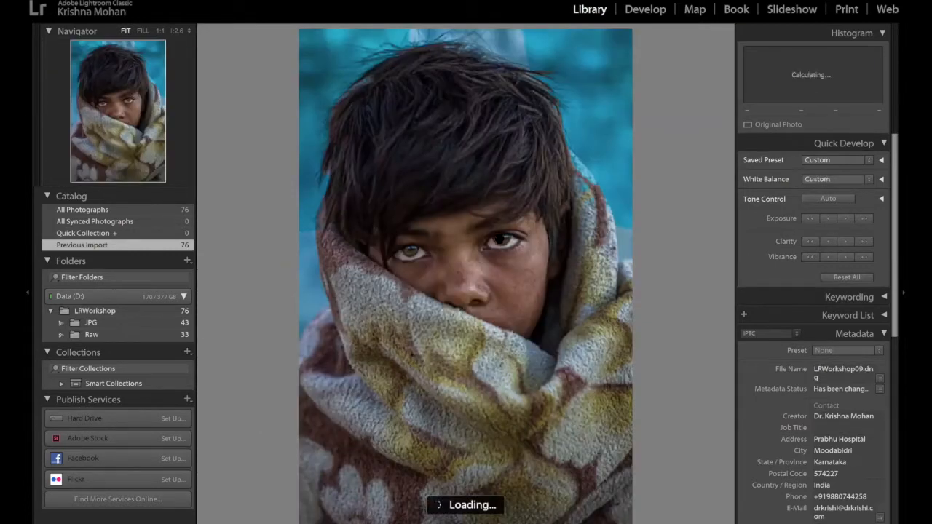
Examine the portrait's eyes and the hair edge against the blue background at 1:1, returning to the full photo
left_click(501, 246)
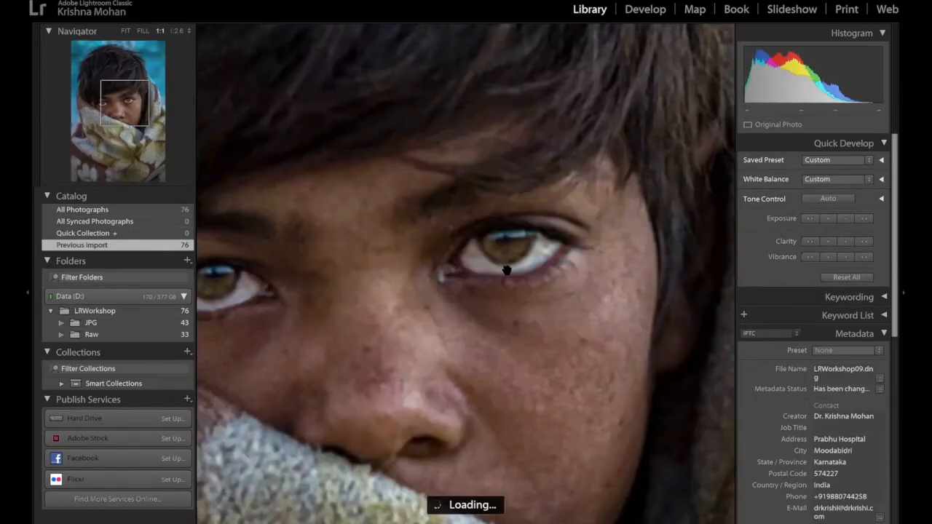
left_click(508, 271)
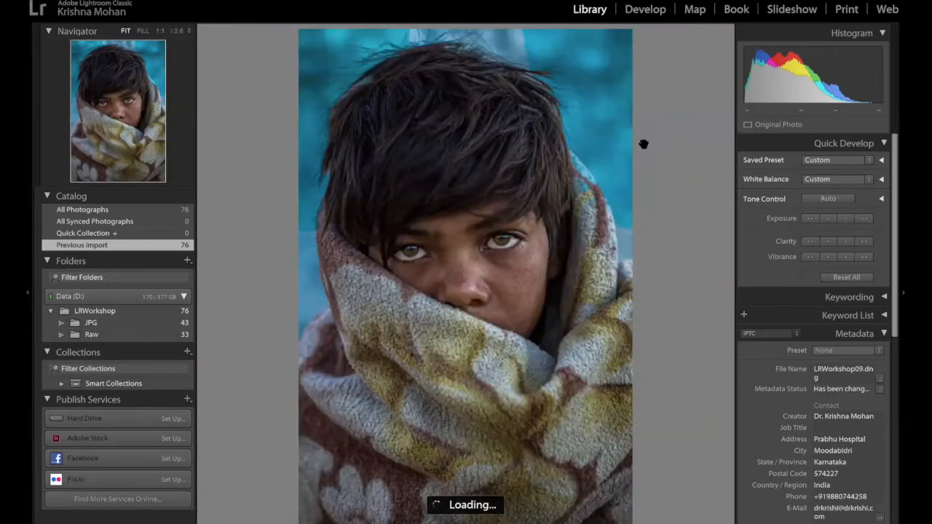
left_click(612, 210)
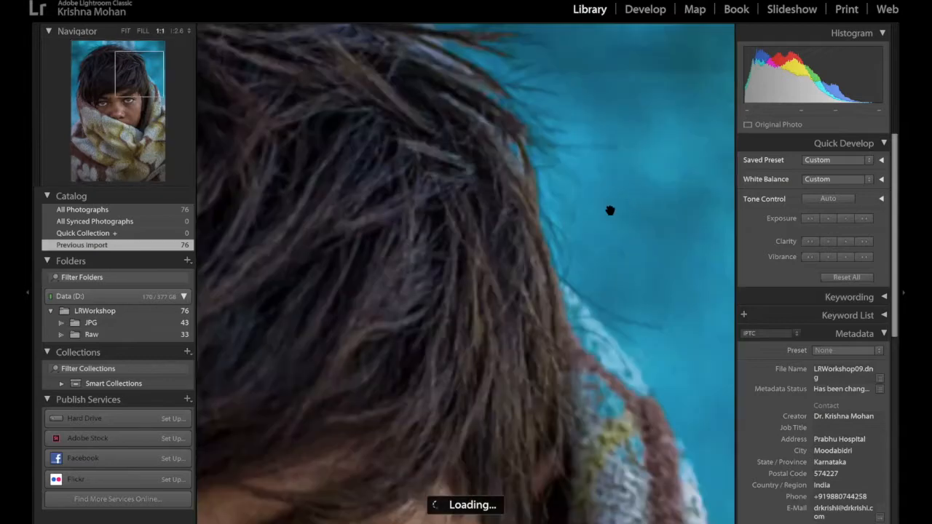
left_click(541, 231)
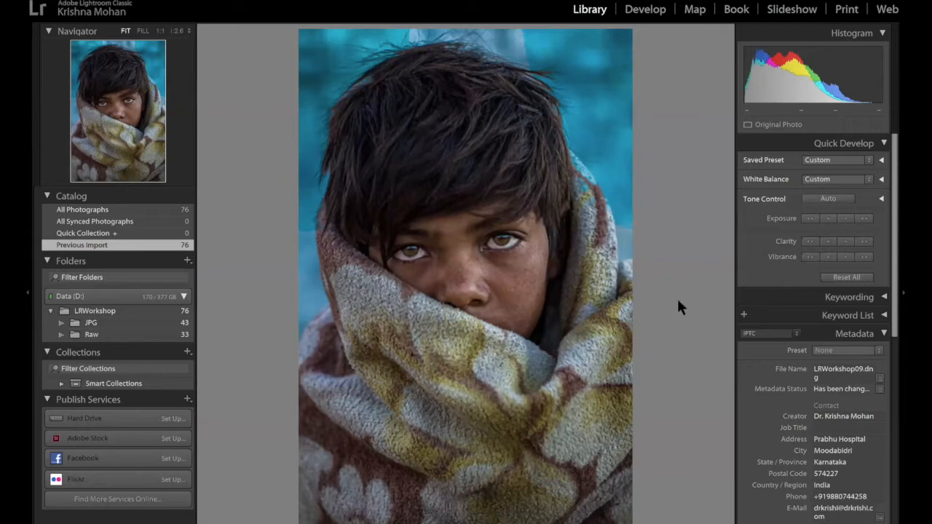
Bring the portrait into Develop with its sharpening and noise reduction settings showing, hide the presets side, and view the face at 1:1
key("d")
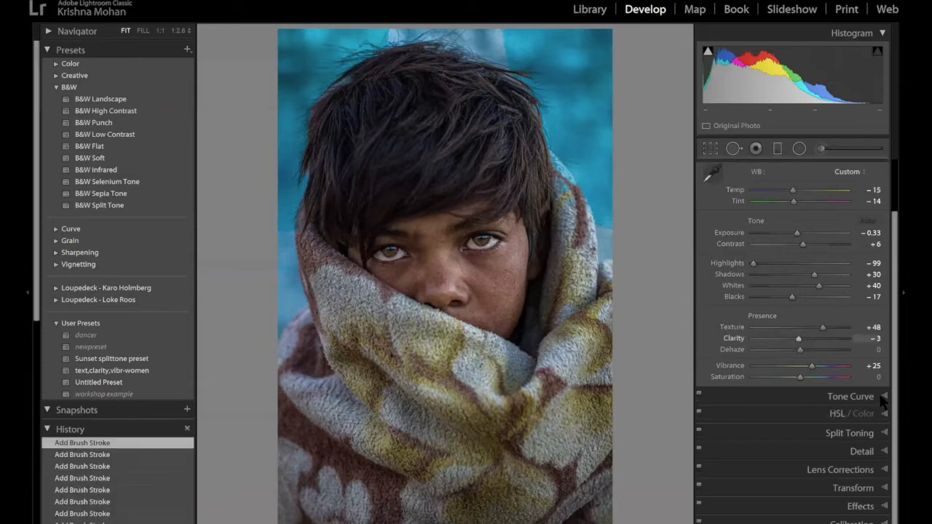
left_click(862, 451)
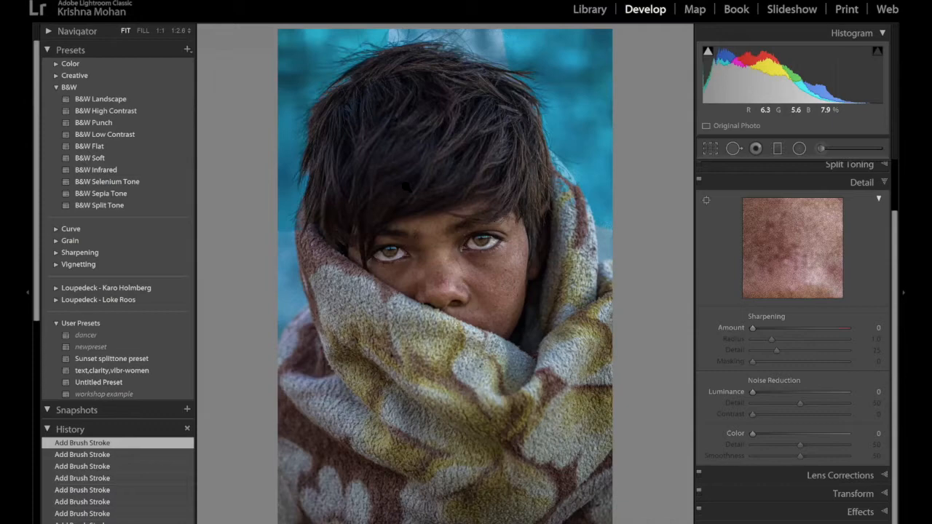
left_click(29, 294)
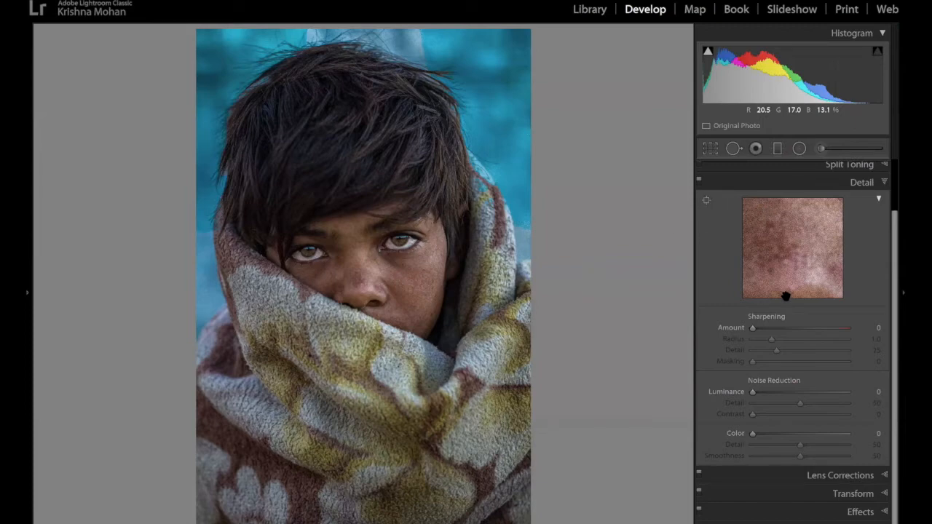
key("z")
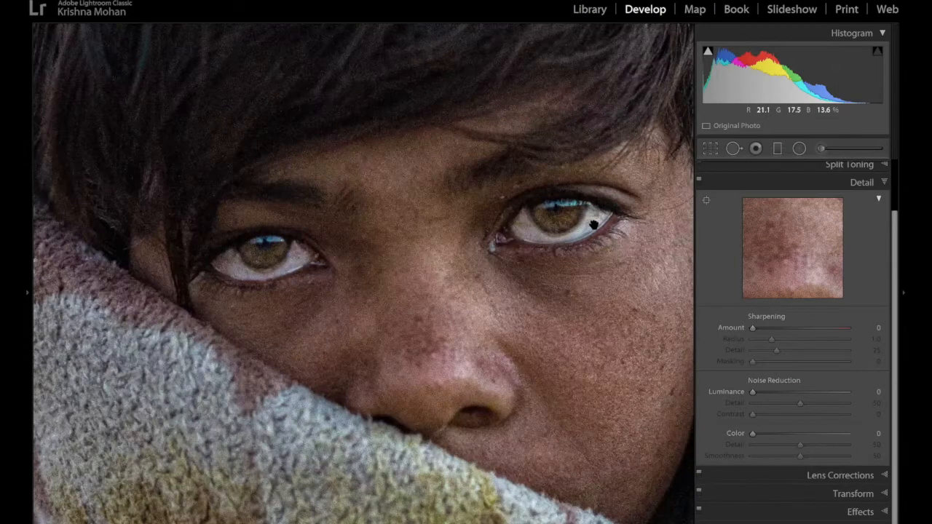
Centre the detail preview on the eye beside the uncovered cheek and return the main view to the full portrait
left_click(706, 198)
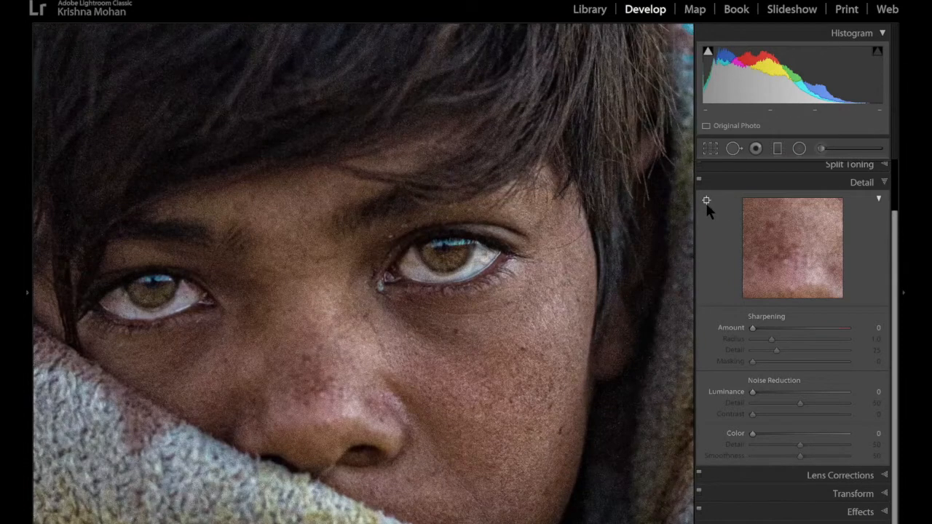
left_click(481, 294)
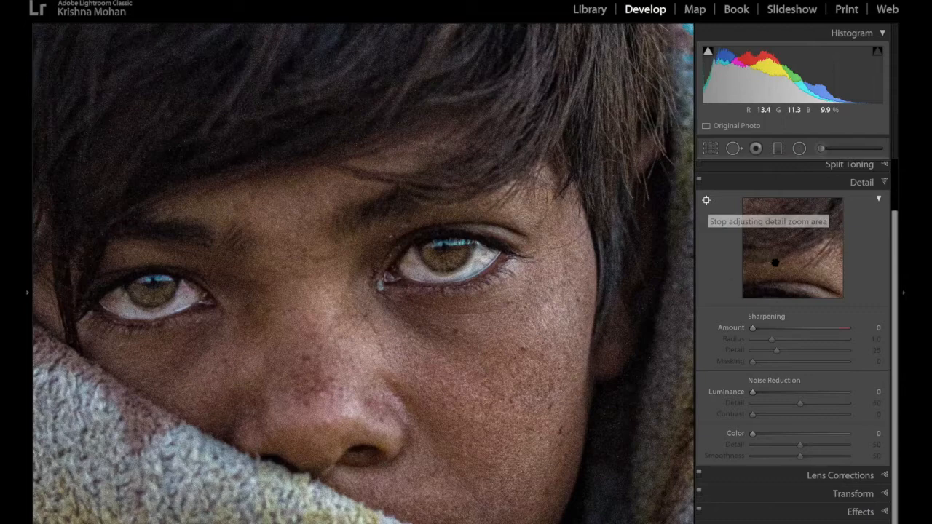
left_click(743, 230)
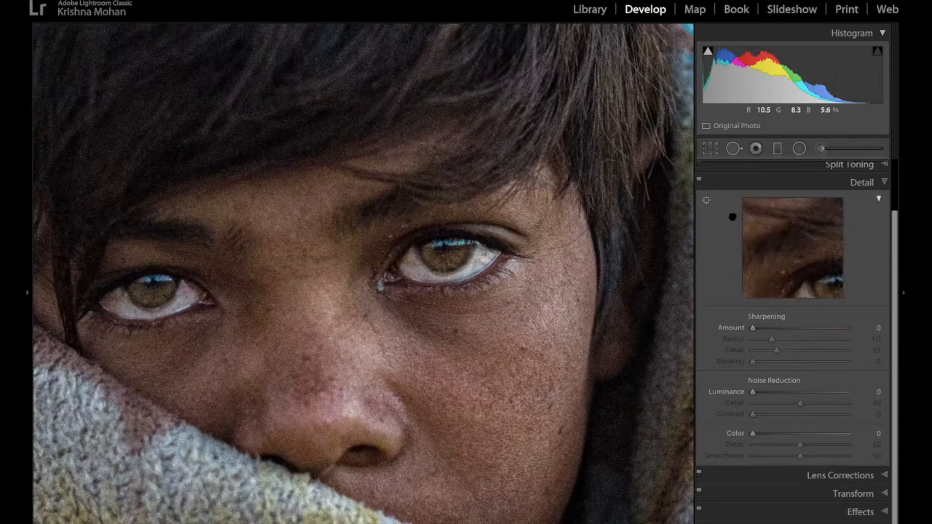
left_click(447, 273)
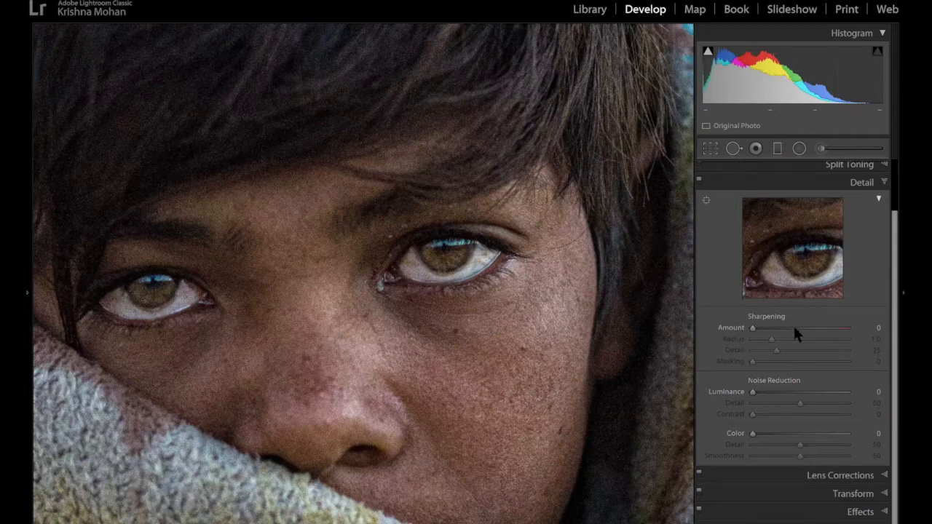
left_click_drag(797, 260, 817, 240)
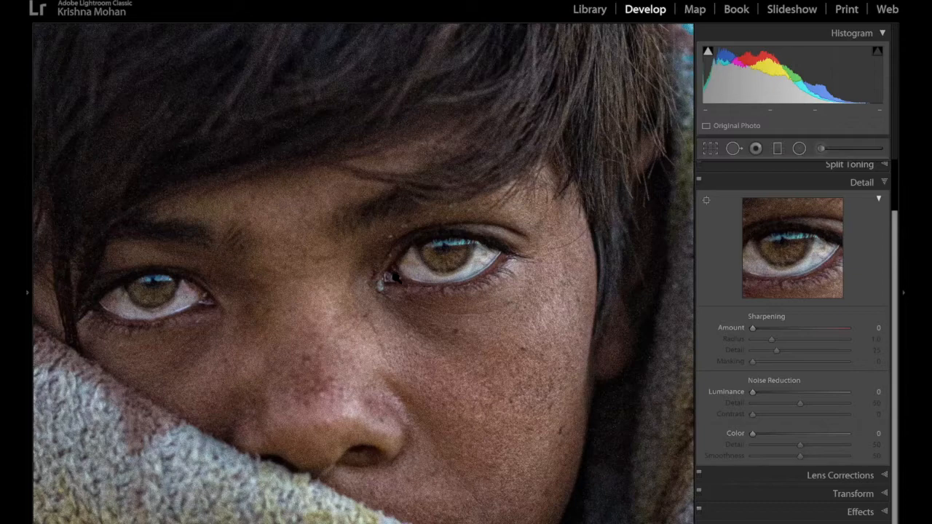
left_click(455, 339)
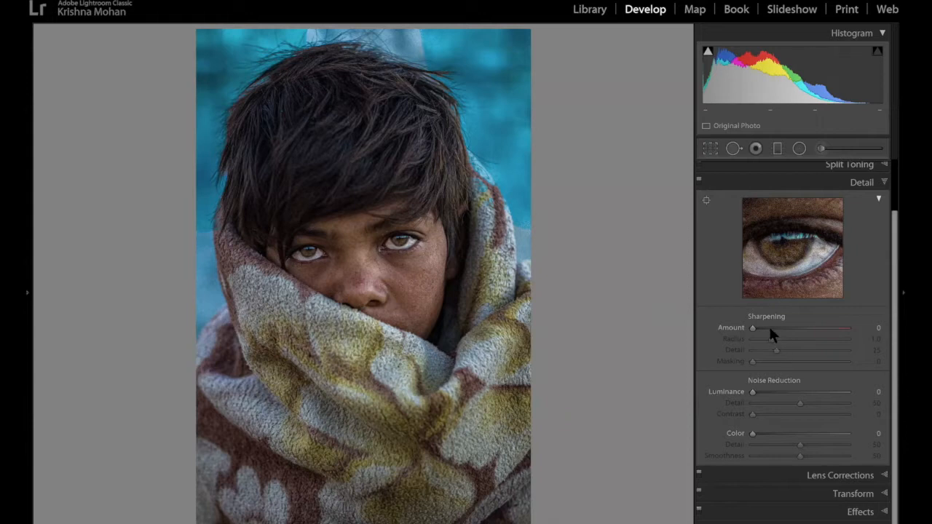
Try sharpening amounts of 53 and 150 on the portrait, compare the eye detail, and reduce the amount to 21
left_click_drag(753, 329, 785, 329)
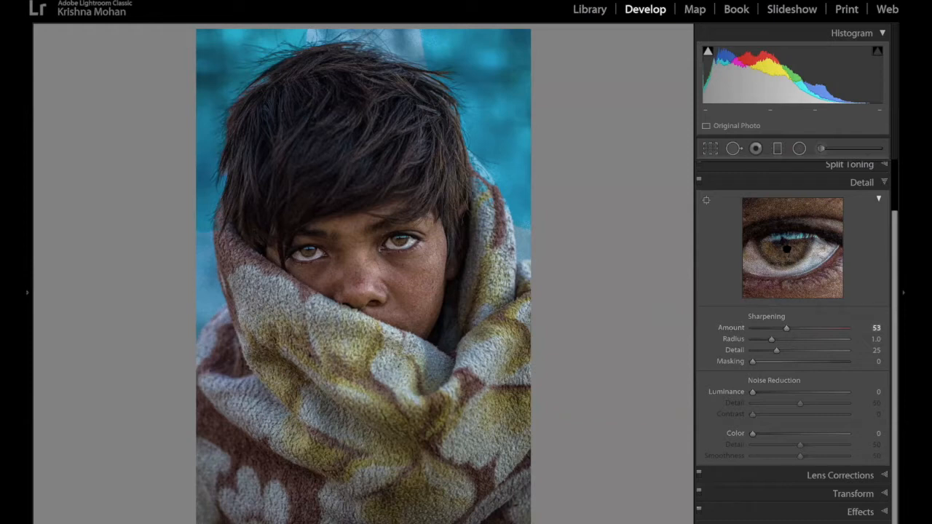
left_click_drag(786, 249, 793, 258)
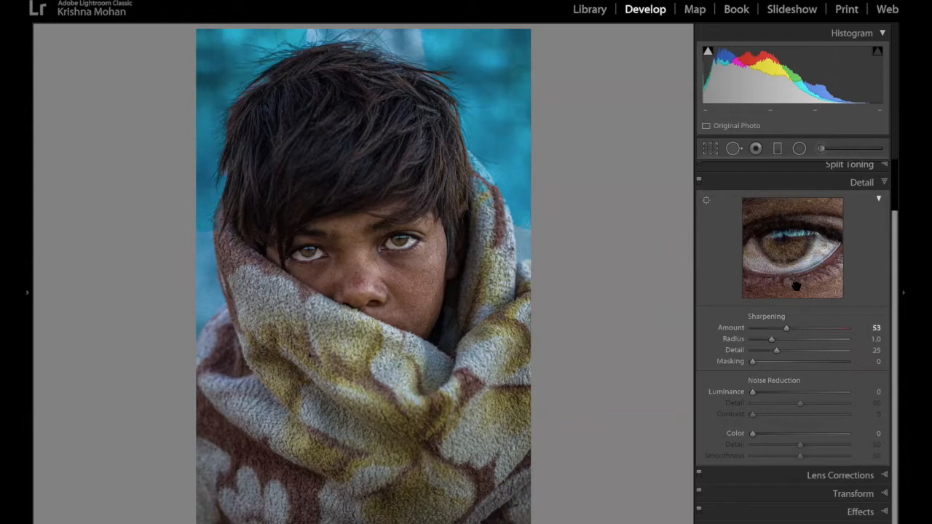
left_click(768, 329)
left_click_drag(767, 330, 772, 330)
left_click_drag(772, 330, 779, 329)
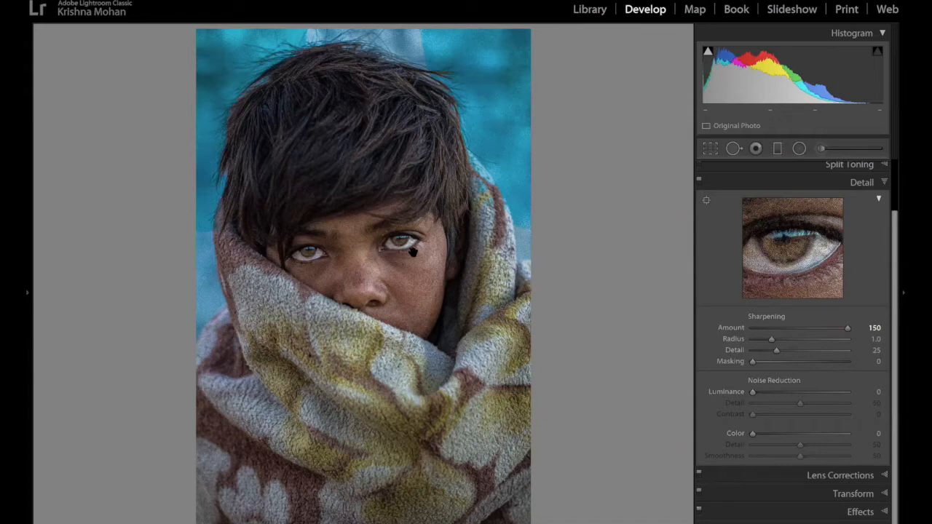
left_click(436, 260)
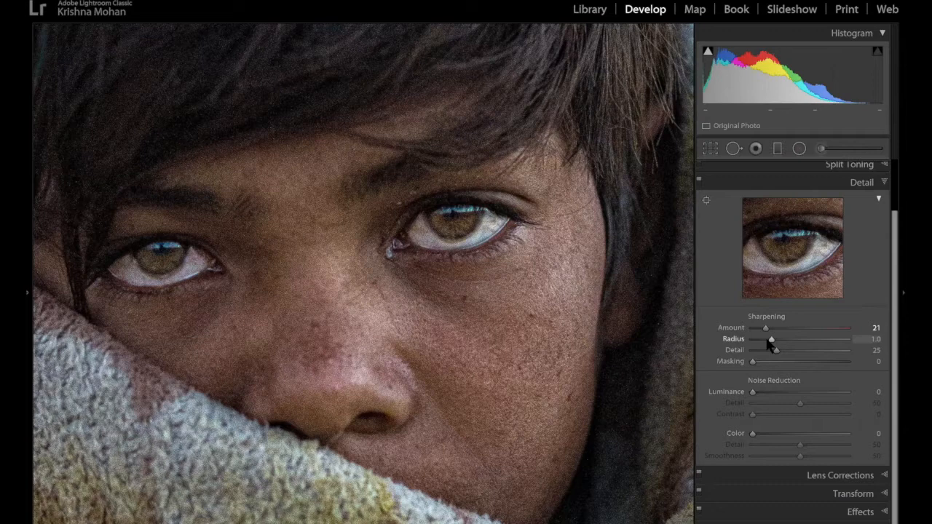
Try different sharpening radius values on the face and reset the radius to 1.0
left_click(792, 342)
left_click(840, 345)
double_click(752, 342)
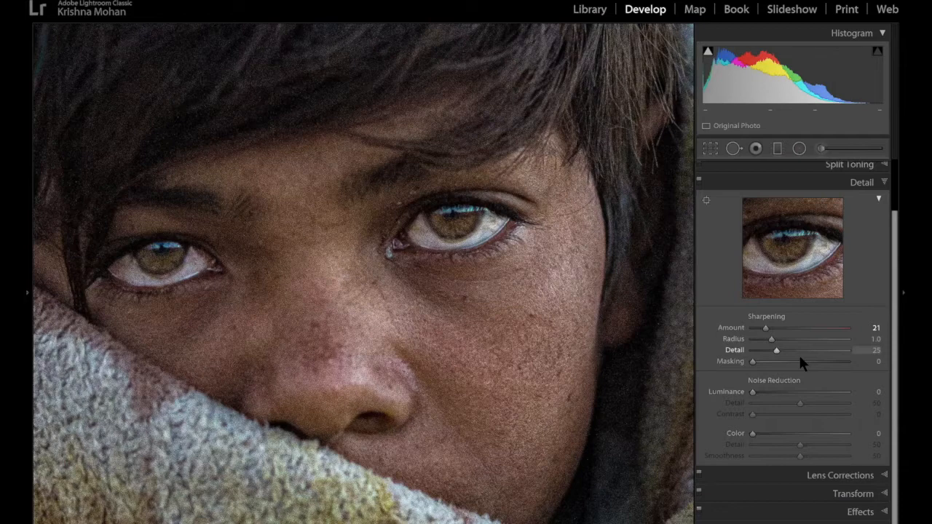
Compare low and high sharpening detail values, including 97, and set the detail to 32
left_click_drag(832, 353, 758, 351)
type("97")
key("Return")
left_click(790, 350)
left_click_drag(790, 351, 783, 351)
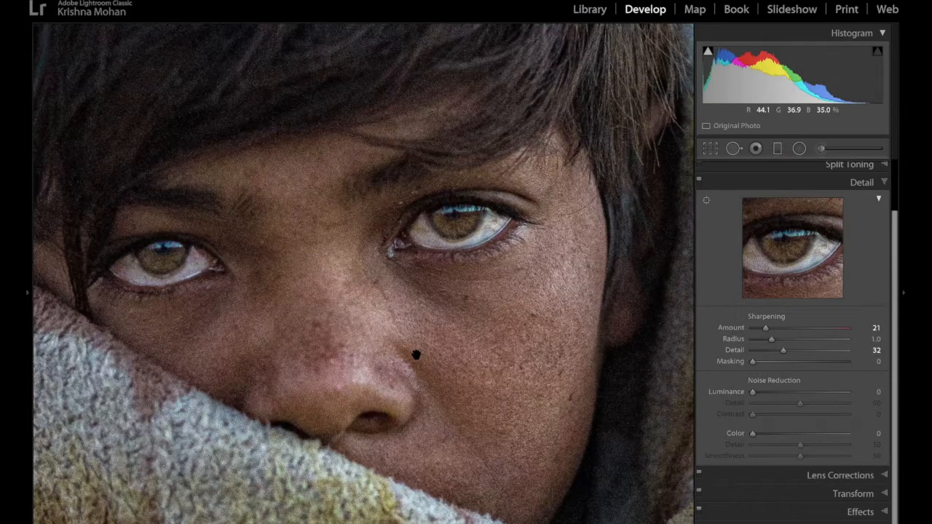
Try strong sharpening masking at an amount of 150 with the edge mask shown over face and blanket, and reset masking to 0
key("z")
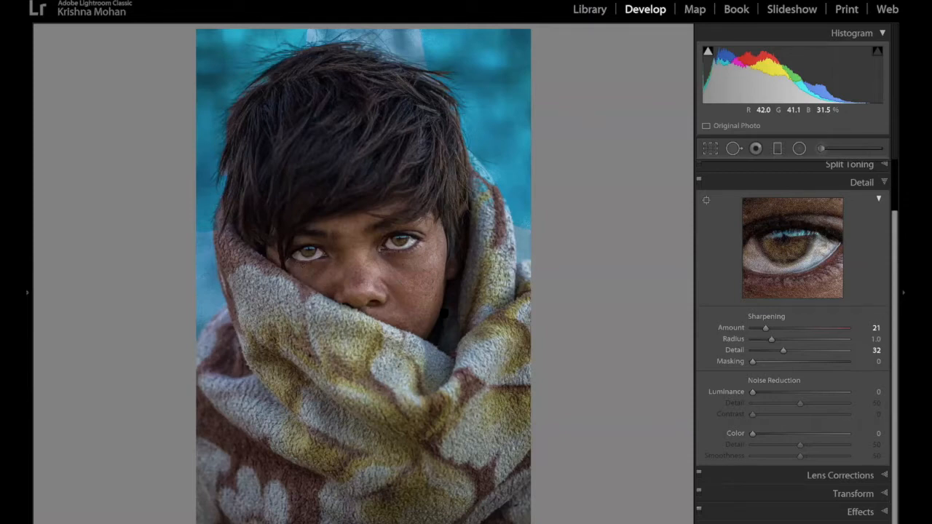
left_click(370, 301)
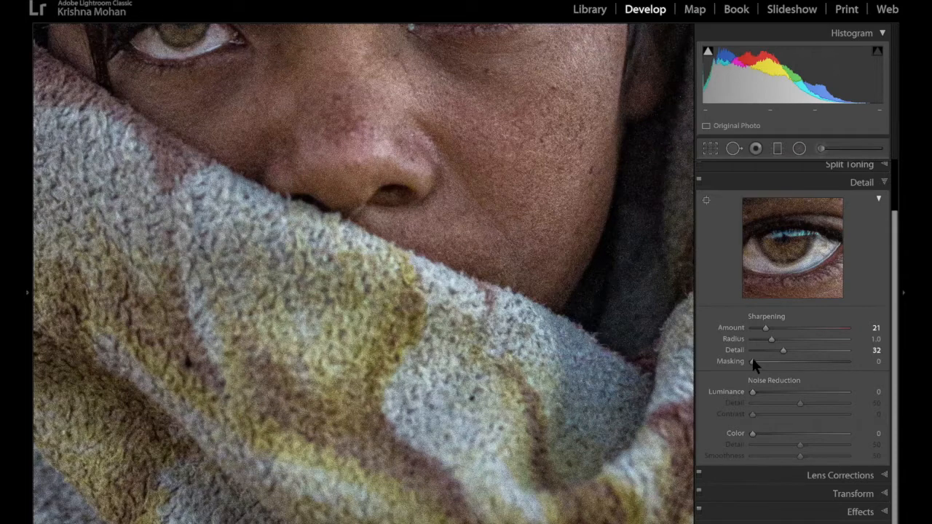
left_click_drag(752, 362, 859, 363)
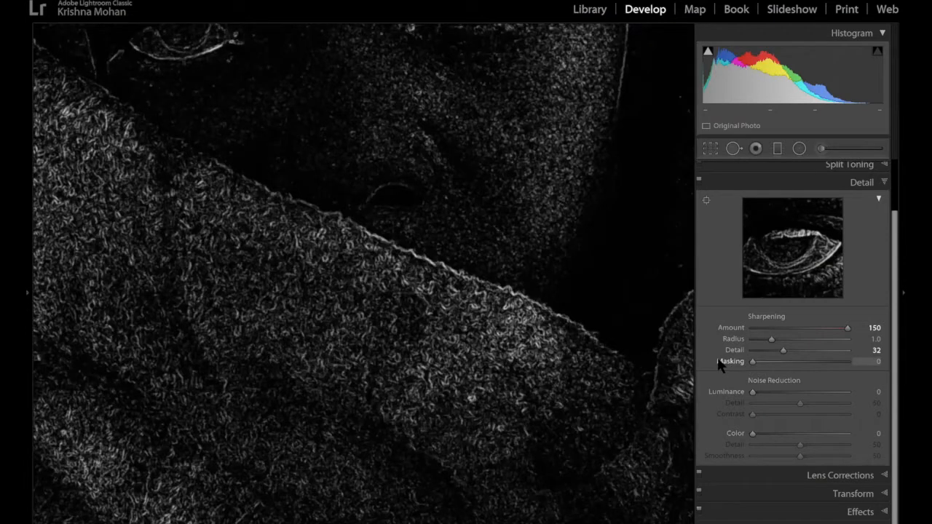
double_click(724, 362)
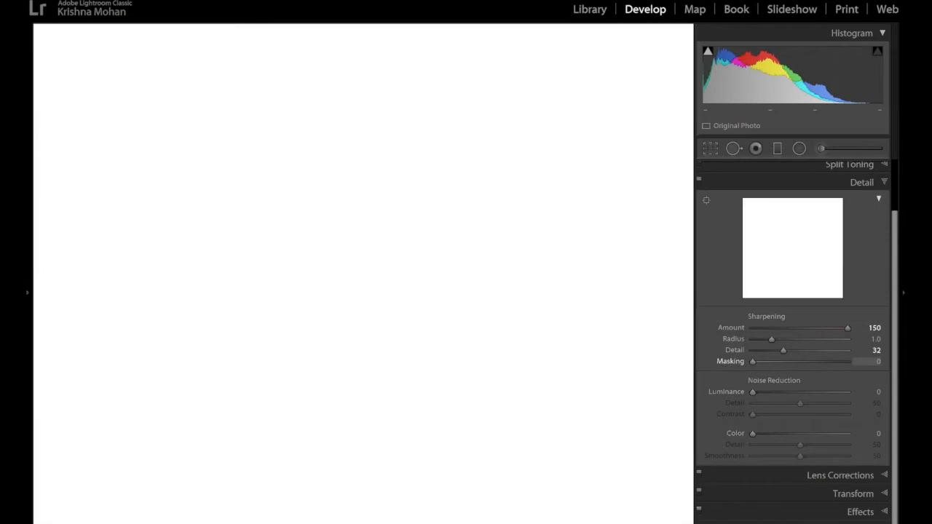
Set the sharpening masking to 89 using the black-and-white mask preview, and lower the sharpening amount to 27
key("alt")
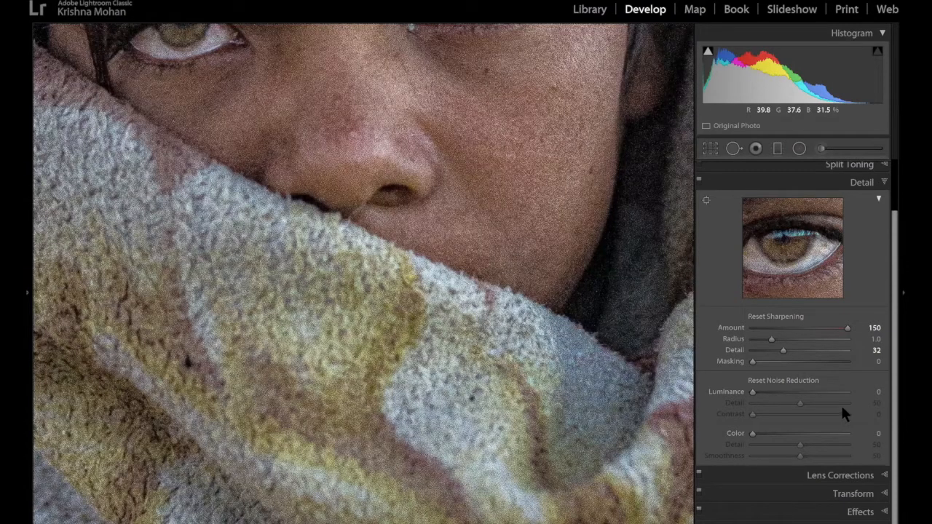
left_click_drag(842, 407, 837, 407)
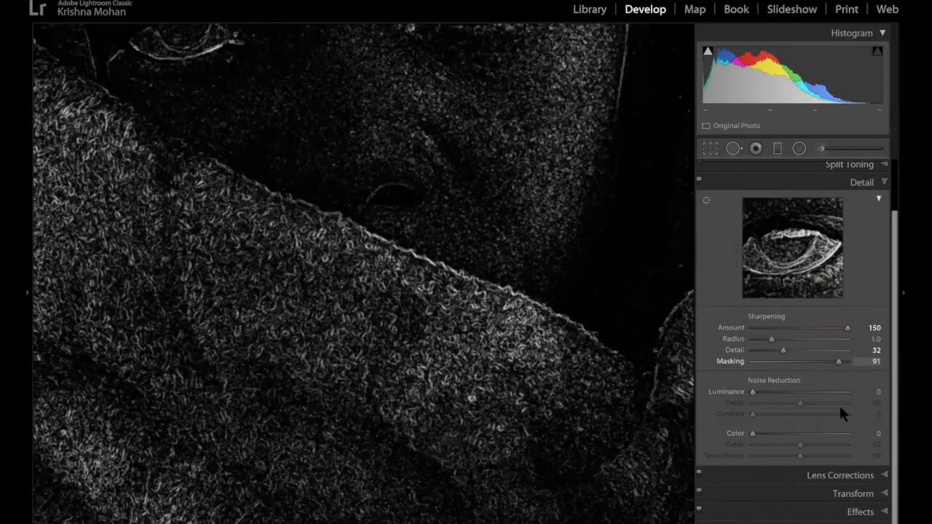
left_click_drag(842, 407, 842, 406)
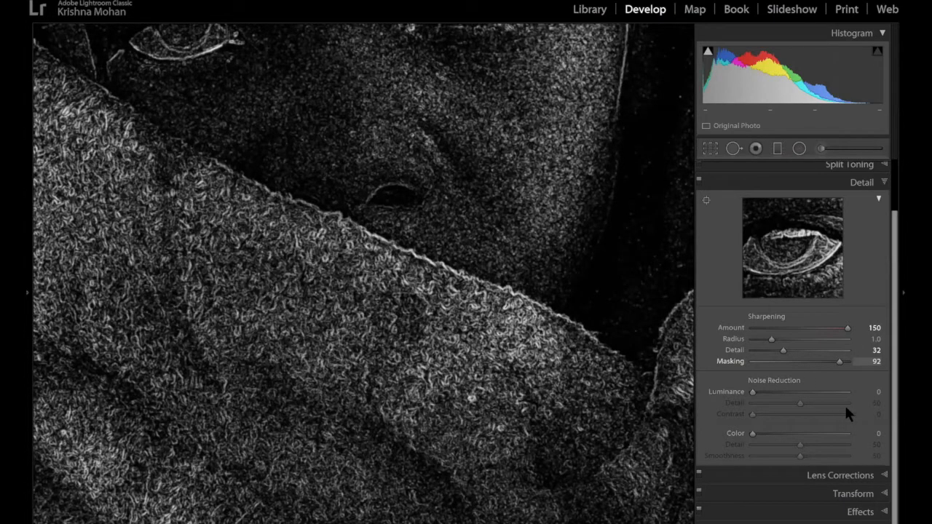
left_click_drag(840, 413, 843, 413)
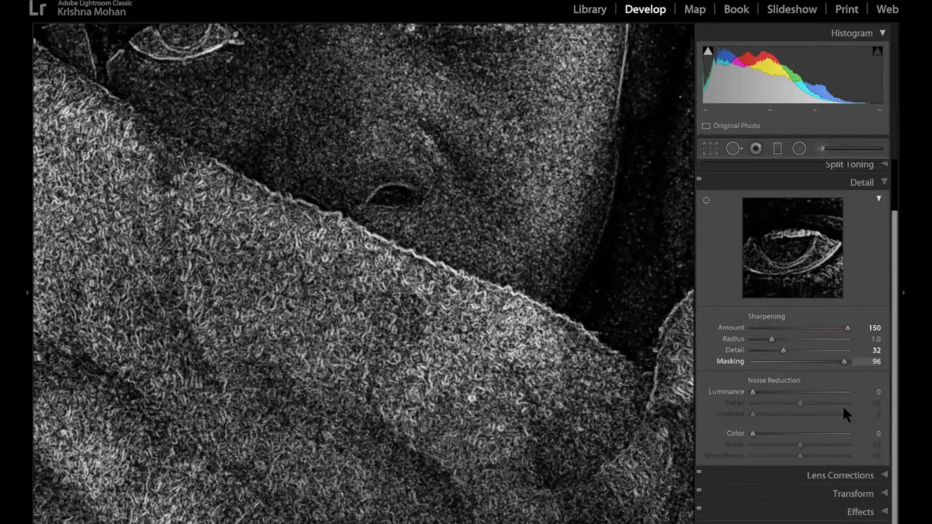
left_click_drag(842, 413, 836, 414)
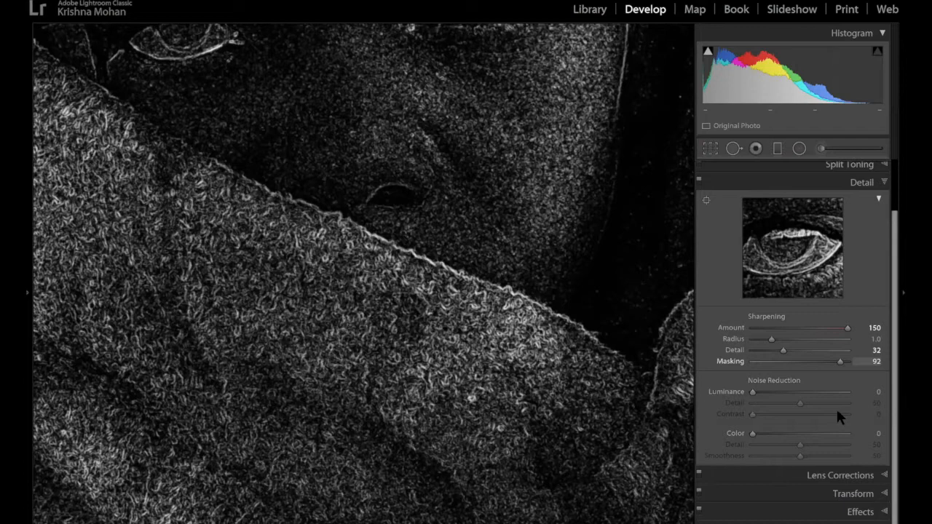
left_click_drag(837, 414, 844, 331)
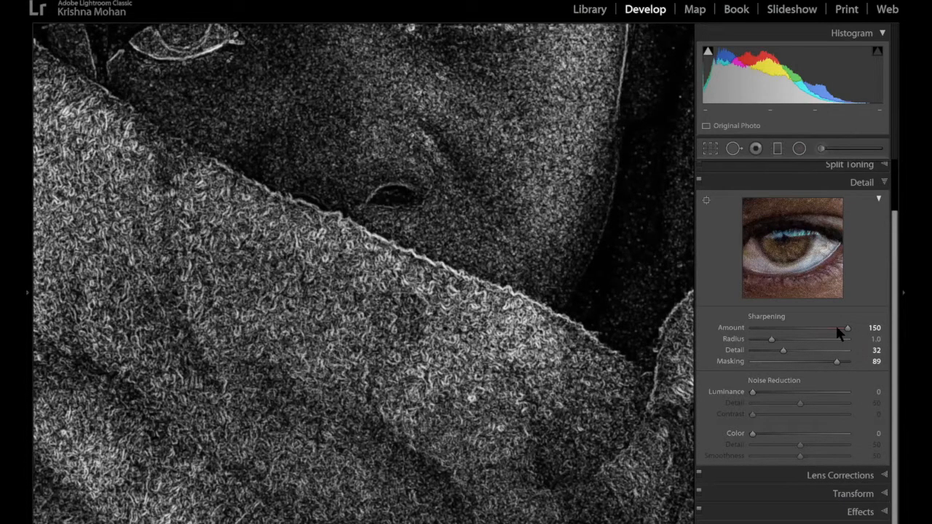
left_click(782, 350)
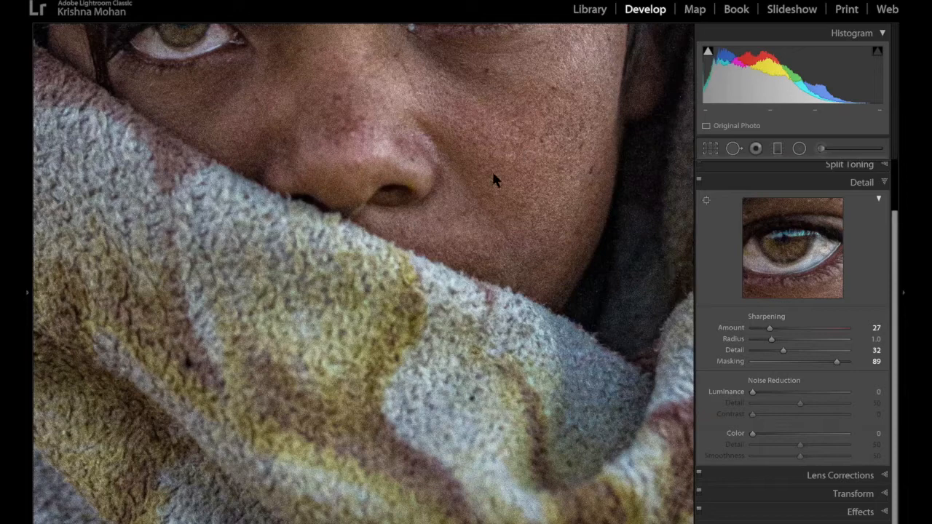
Set luminance noise reduction to 45 with its detail at 52 to smooth the portrait's grain
left_click_drag(783, 391, 791, 403)
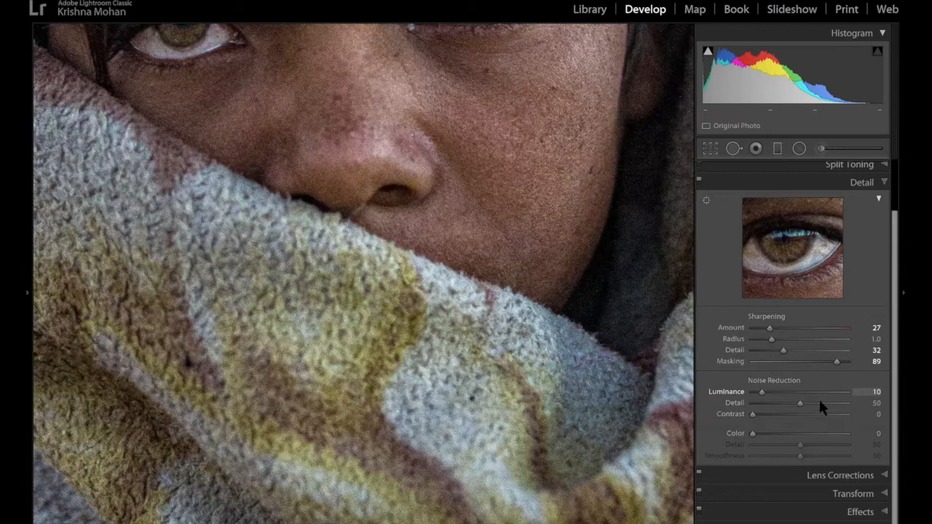
left_click(794, 394)
left_click_drag(801, 403, 745, 409)
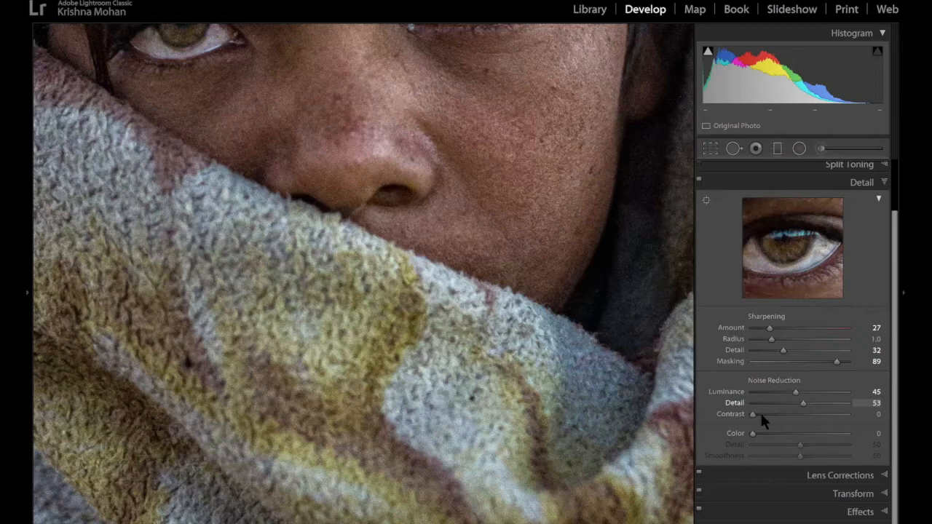
key("Down")
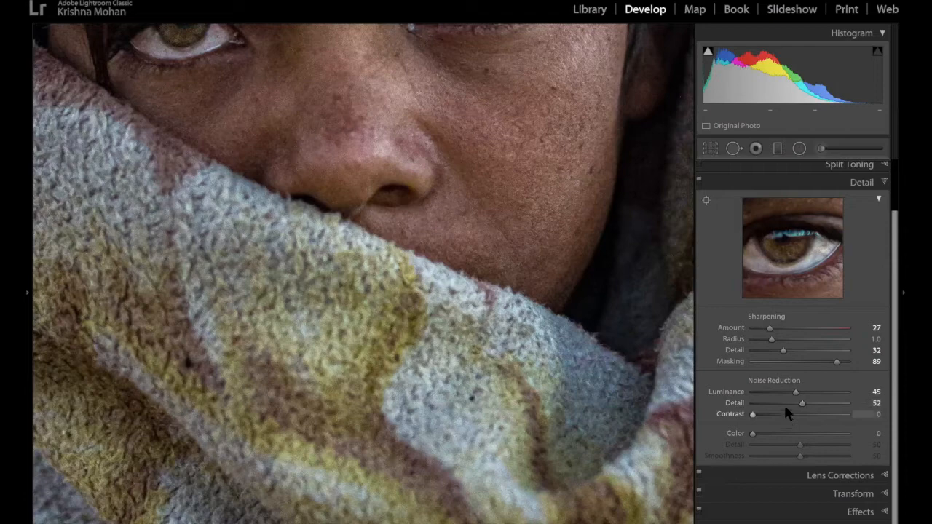
Switch to the question slides and advance to the next slide of Develop module questions
key("shift+Tab")
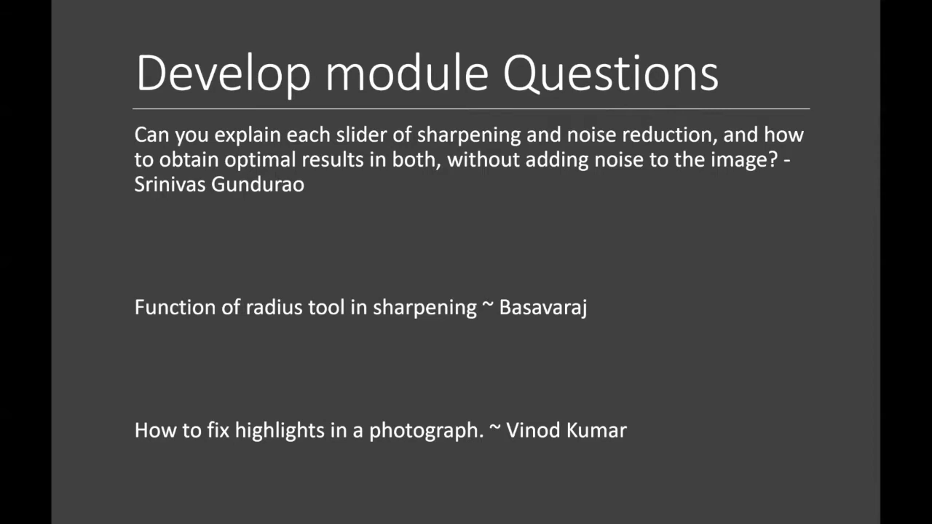
key("Right")
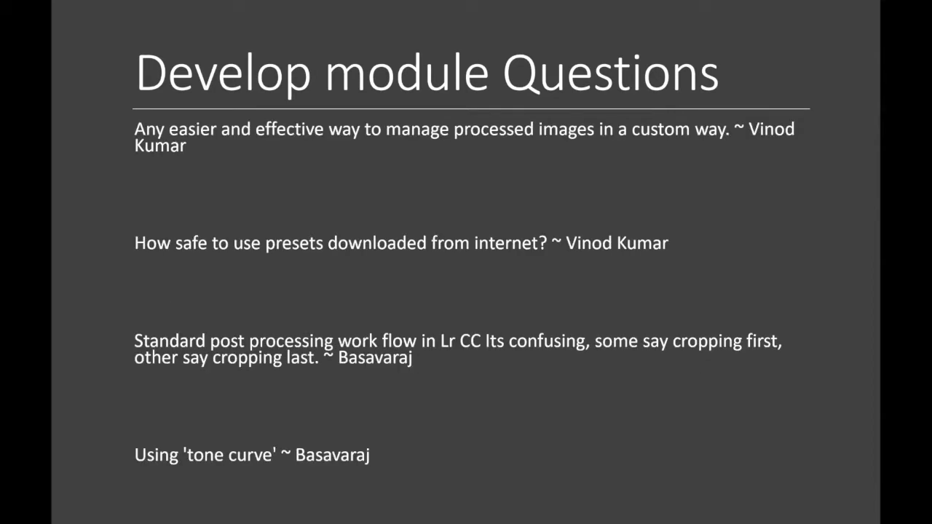
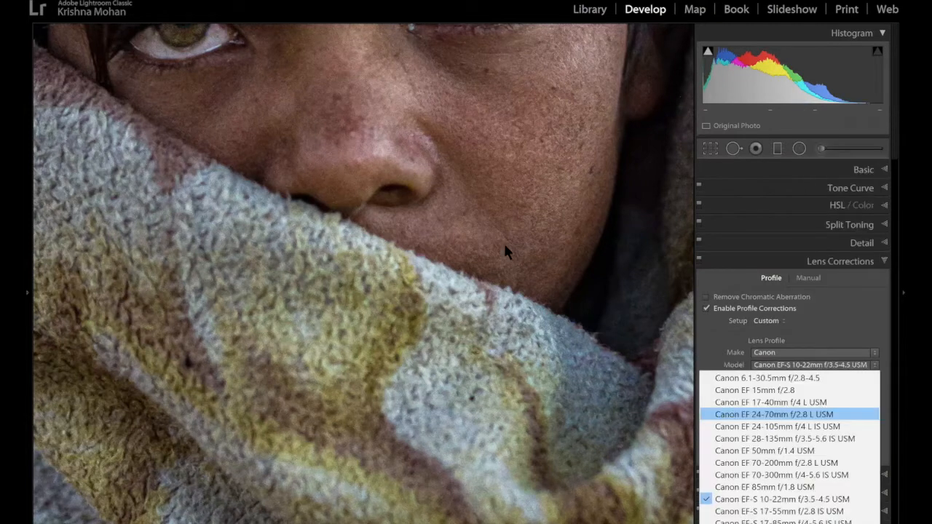
Close the lens model list, check the question slide, and return to Lightroom Classic with the portrait's Tone Curve settings expanded
key("Return")
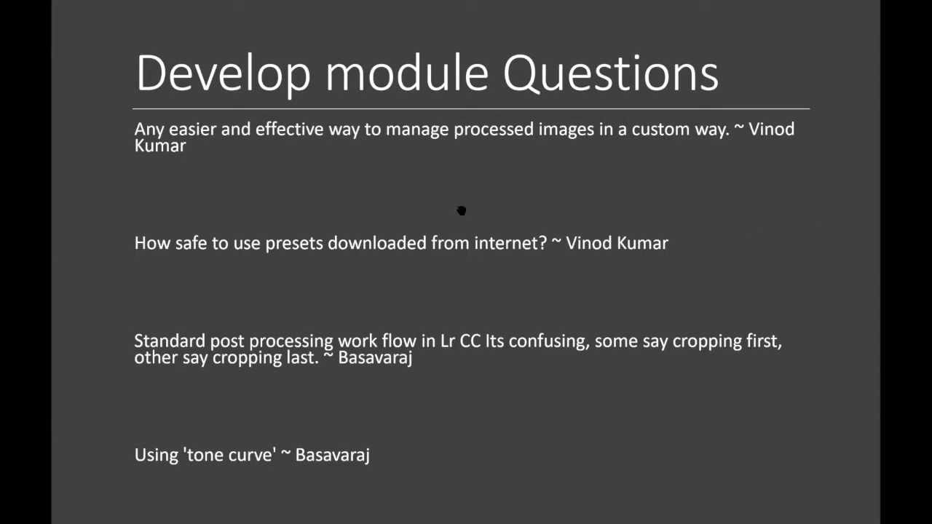
key("alt+Tab")
key("ctrl+2")
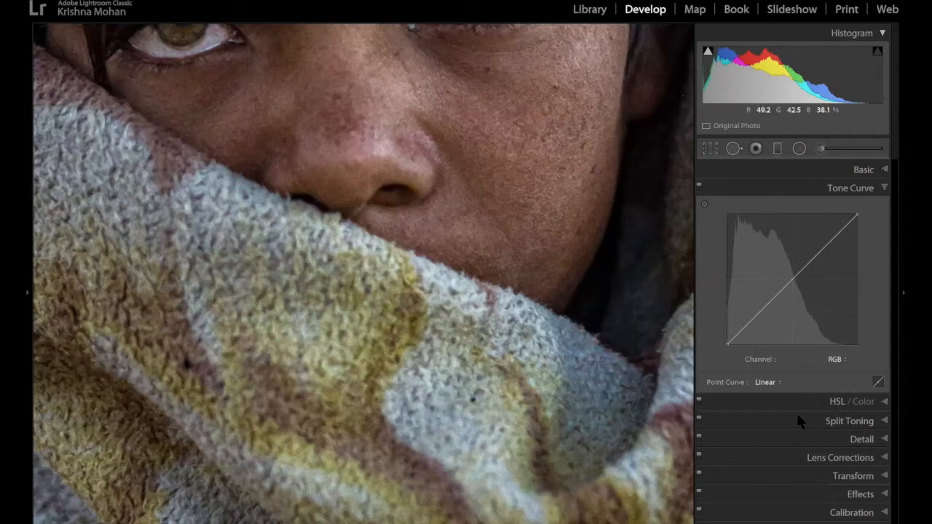
Set the portrait's tone curve regions to Highlights +55, Lights +19, Darks −13 and Shadows −44
key("ctrl+1")
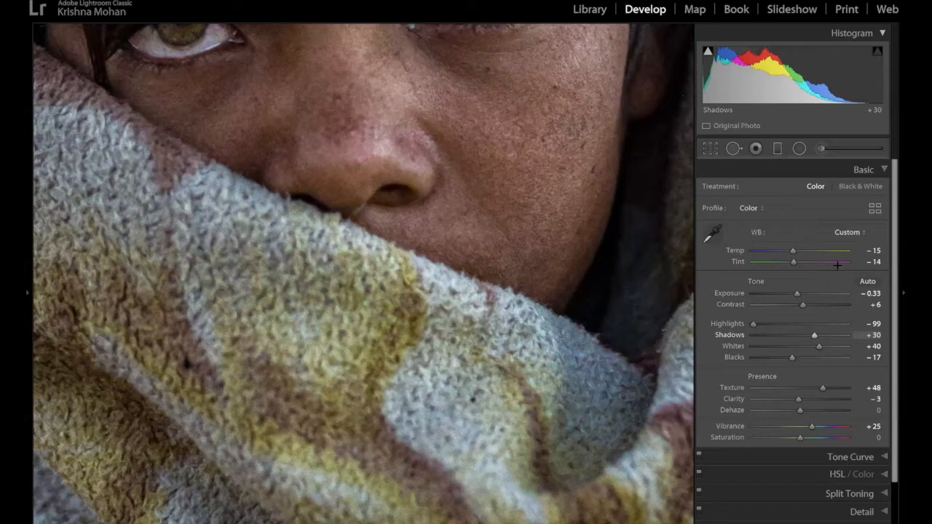
key("ctrl+2")
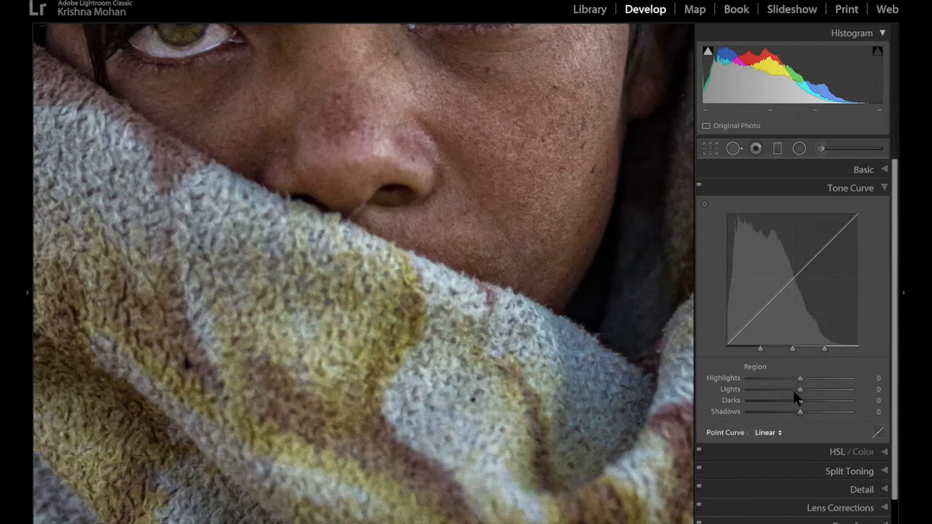
left_click(768, 433)
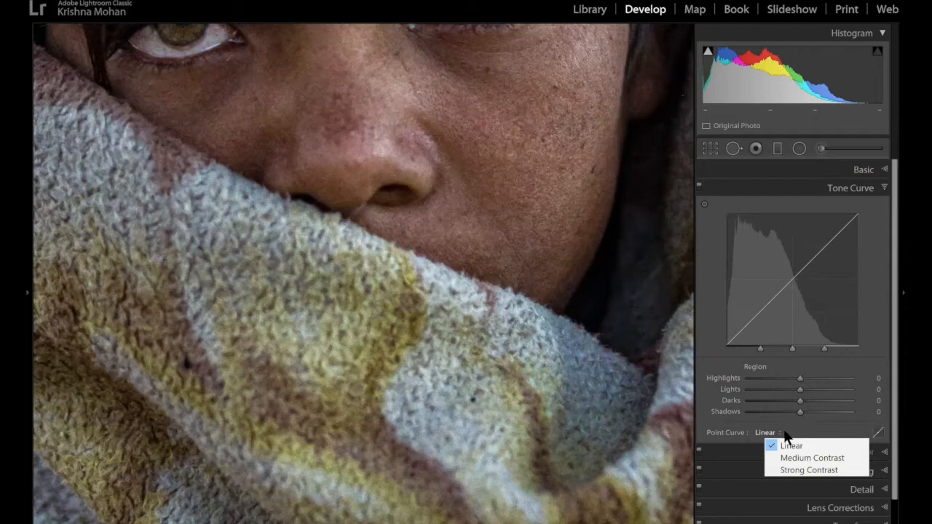
left_click(825, 377)
left_click(826, 380)
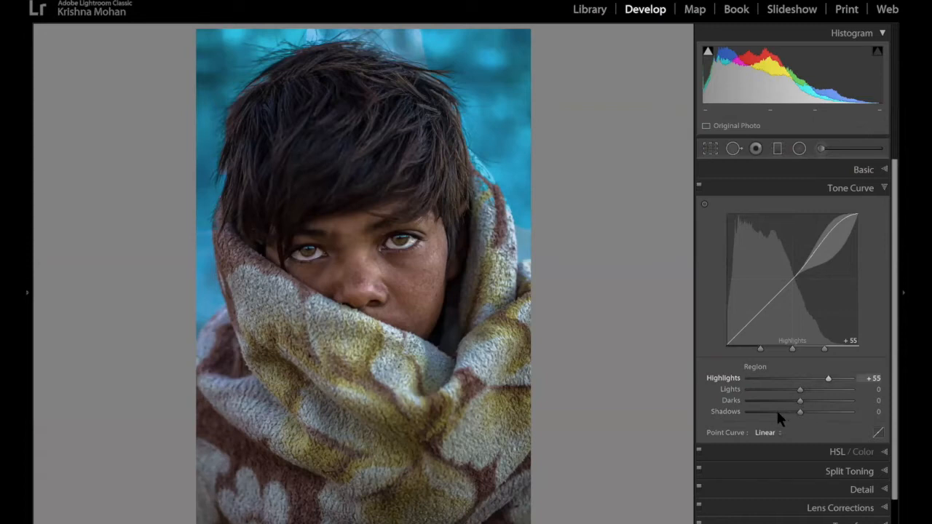
left_click_drag(800, 390, 809, 390)
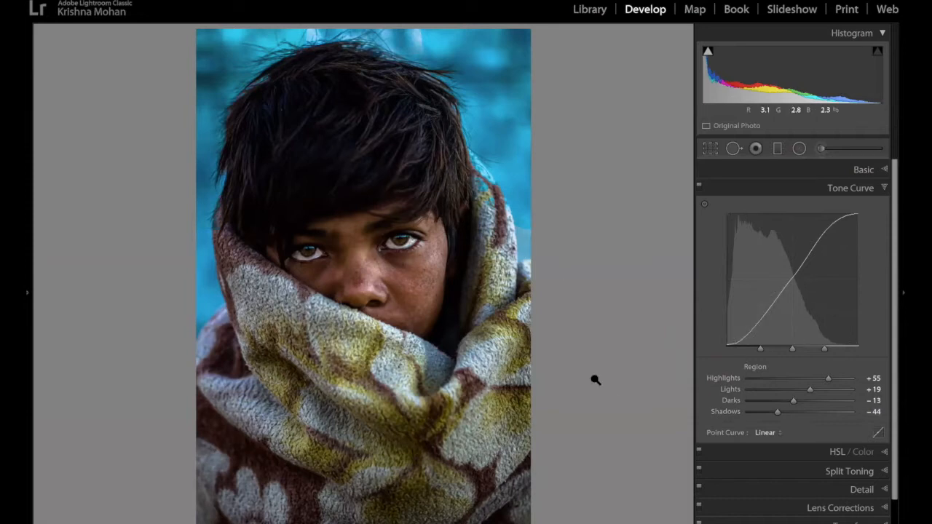
Try the Strong Contrast point curve preset on the portrait and return the point curve to Linear
left_click(766, 434)
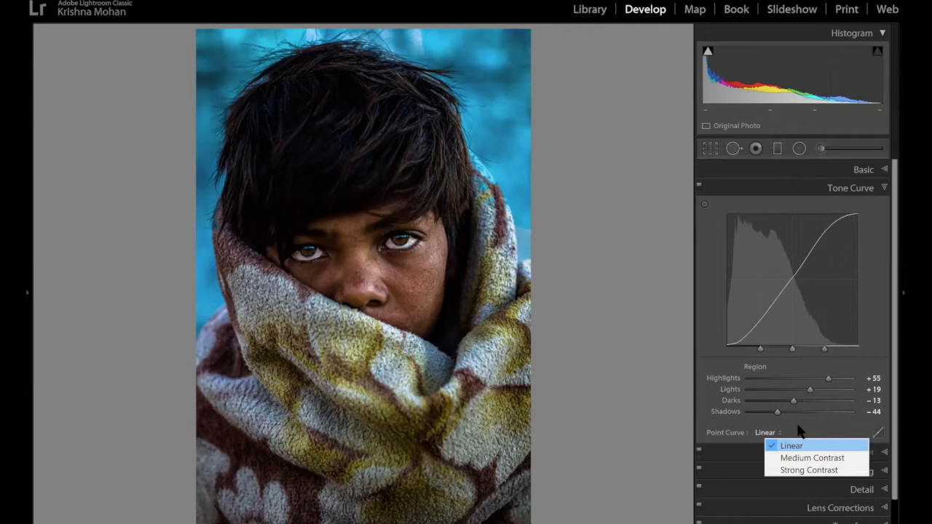
left_click(781, 464)
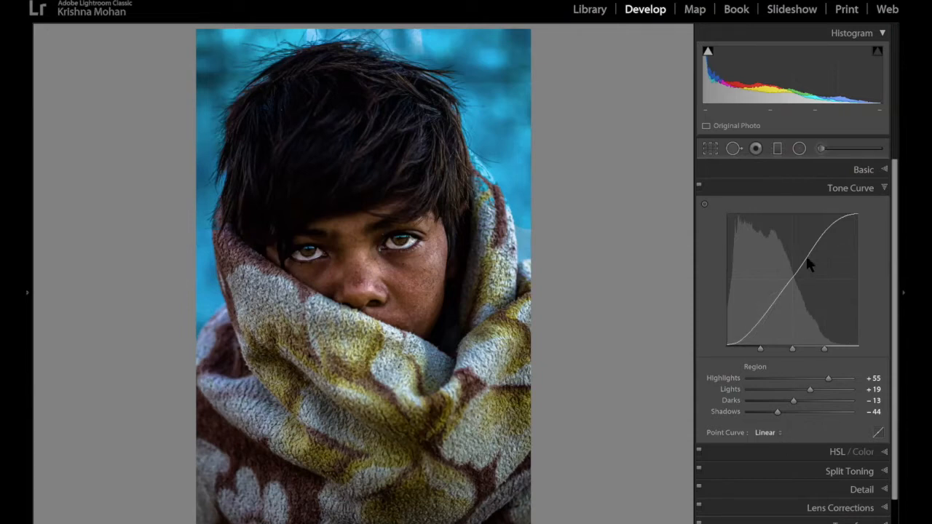
left_click(766, 432)
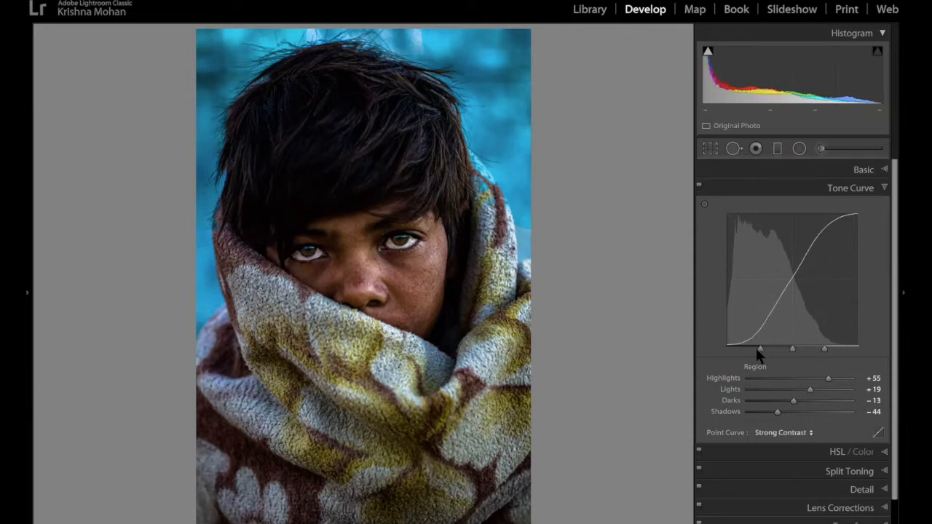
left_click(783, 433)
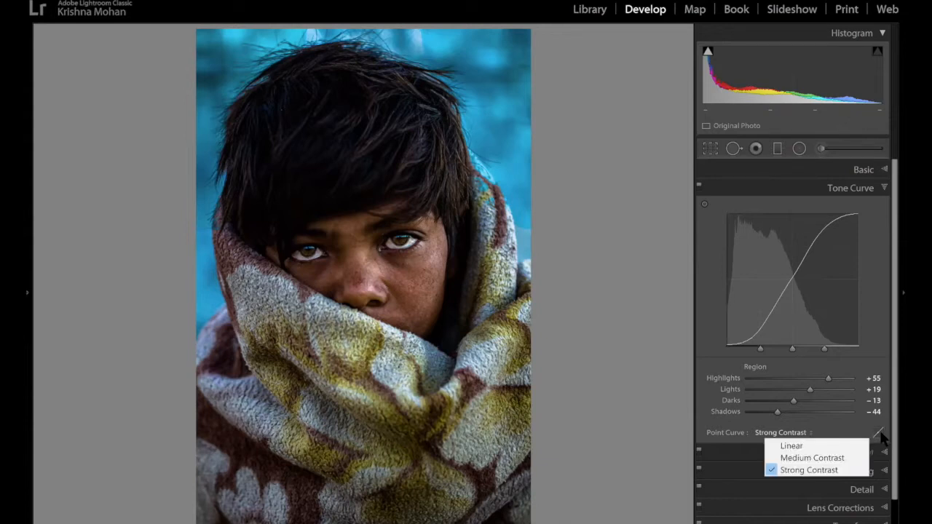
left_click(791, 445)
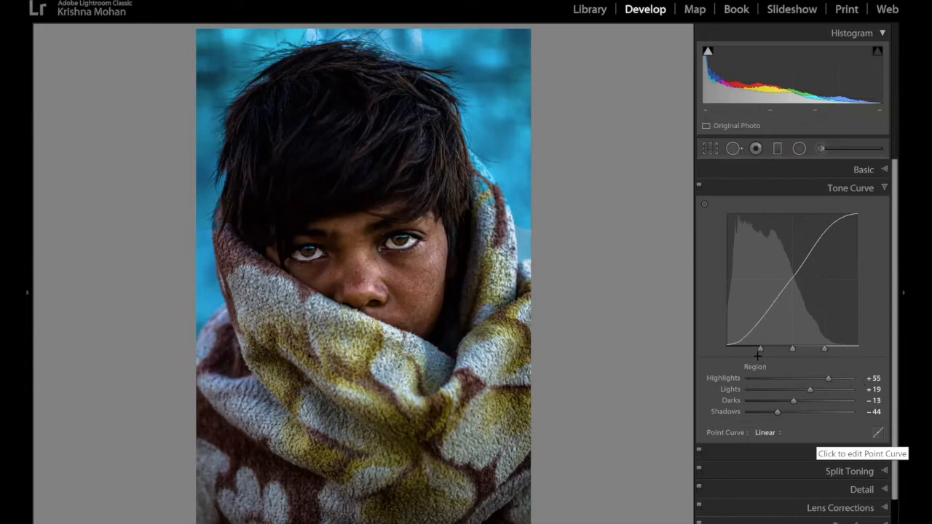
Try bending the shadow part of the RGB point curve with added points, and reset the curve to Linear
left_click(878, 432)
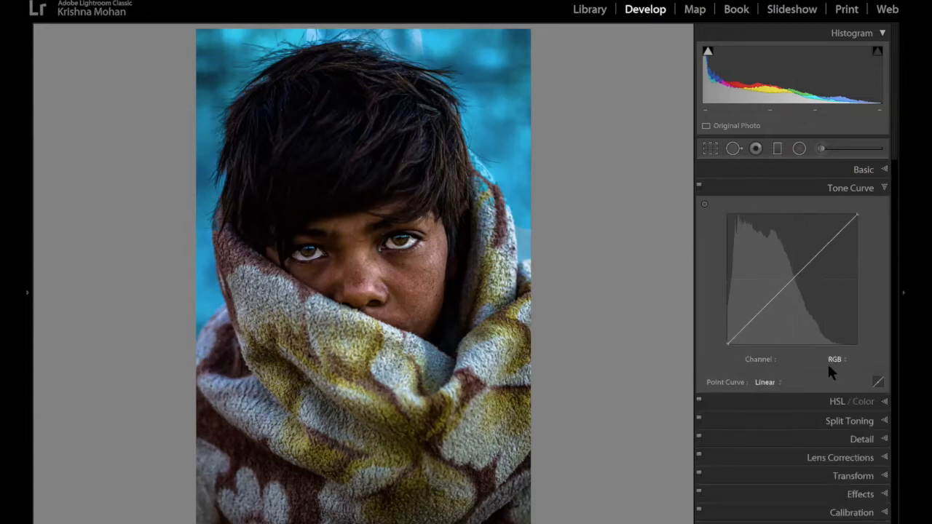
left_click(704, 205)
left_click(347, 149)
left_click_drag(743, 325, 743, 321)
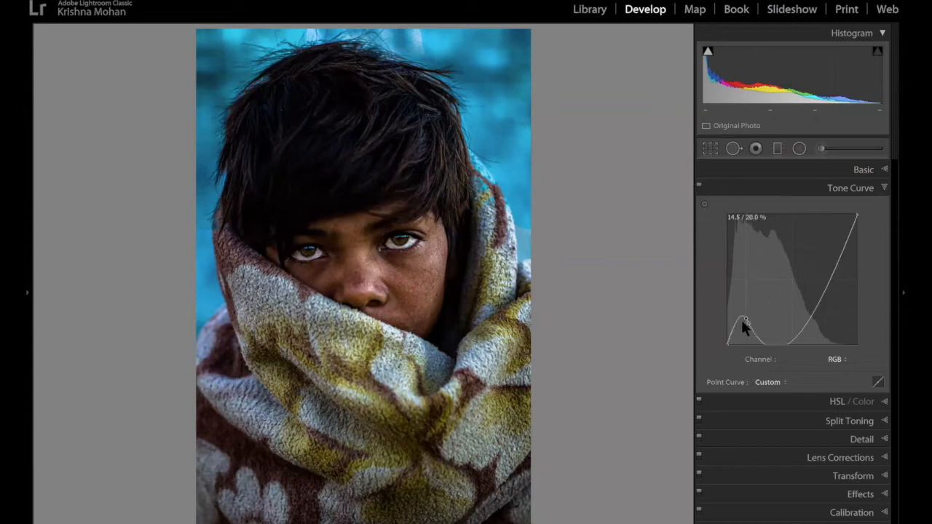
left_click_drag(743, 312, 743, 311)
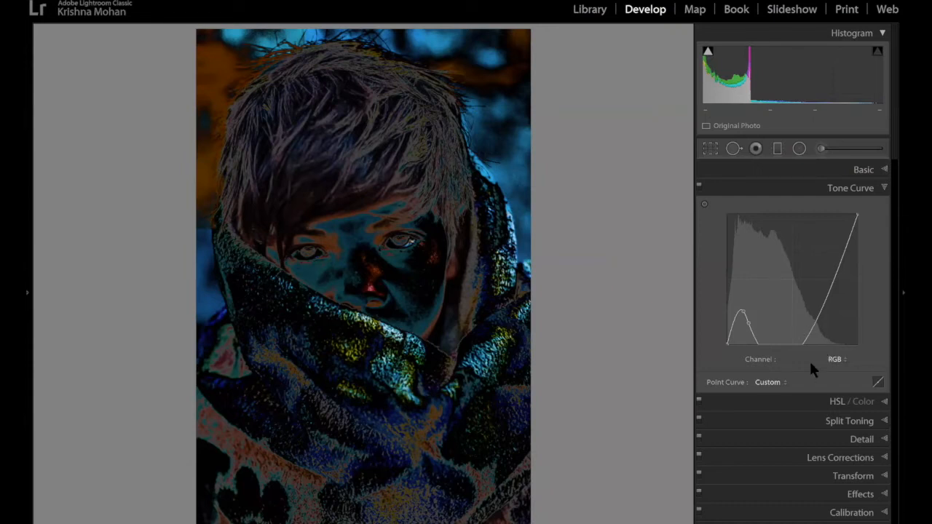
left_click(770, 383)
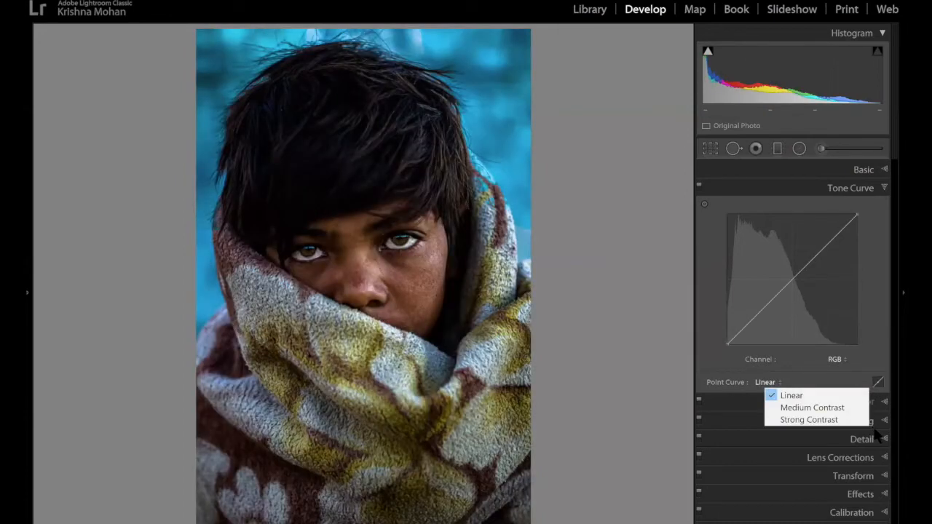
Try pulling the darkest tones of the RGB point curve up to maximum brightness, and undo that change
left_click(878, 382)
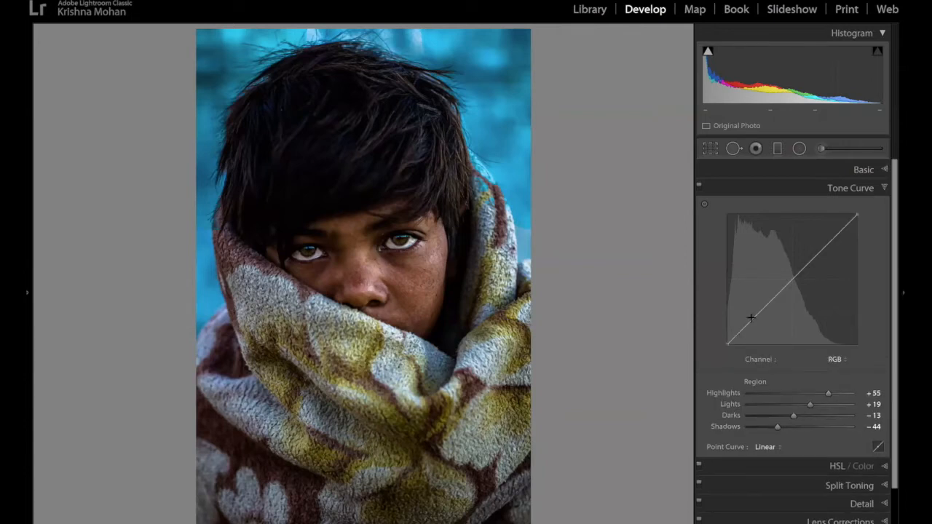
left_click(878, 446)
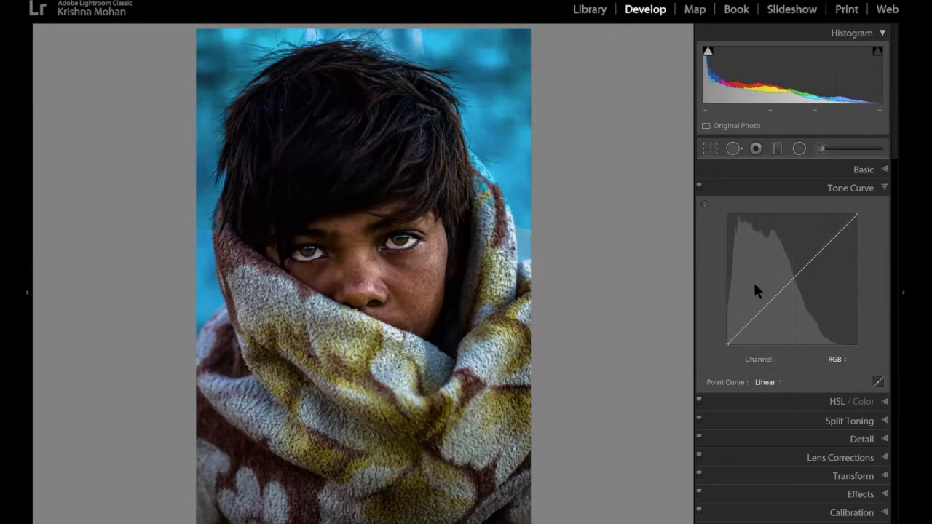
left_click(704, 205)
left_click(729, 341)
left_click_drag(730, 341, 729, 349)
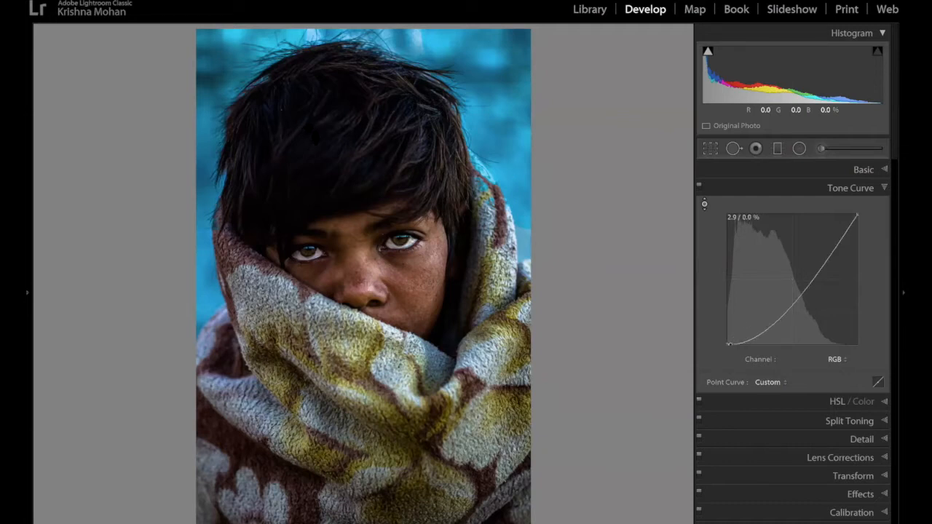
left_click_drag(730, 342, 729, 232)
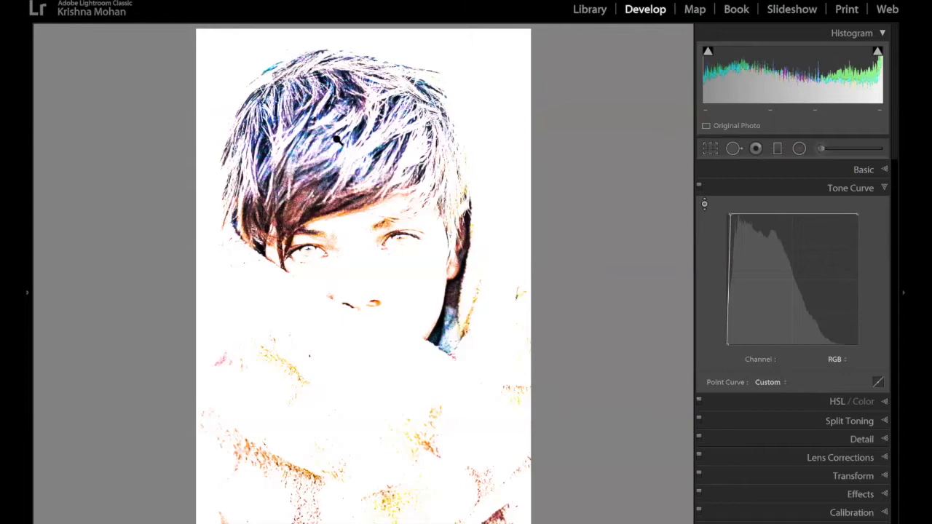
key("ctrl+z")
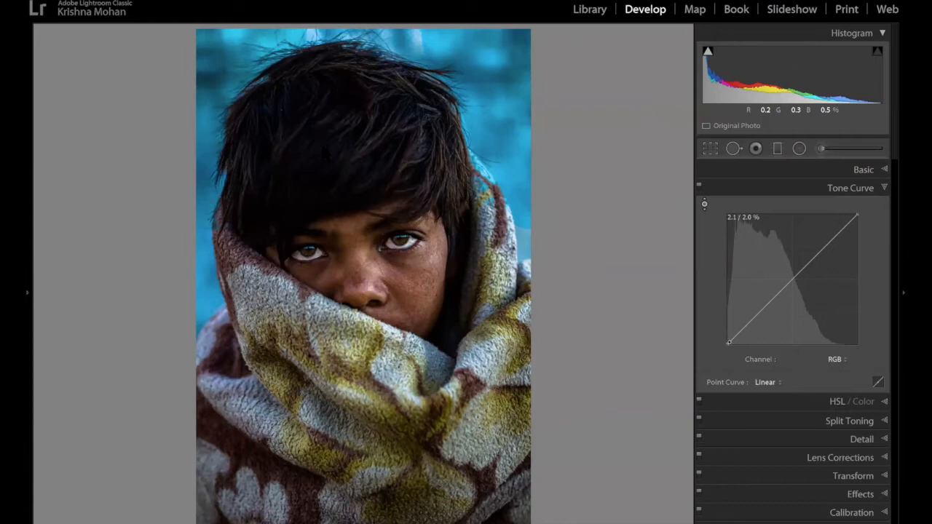
Sample the dark hair with targeted adjustment, raise the RGB curve there, and lower that point to just below the diagonal
left_click(417, 149)
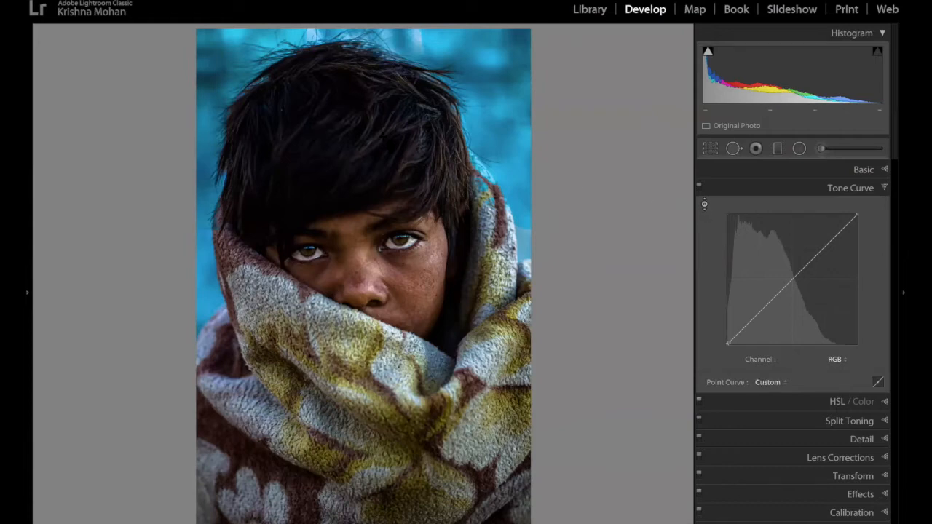
left_click_drag(418, 149, 418, 131)
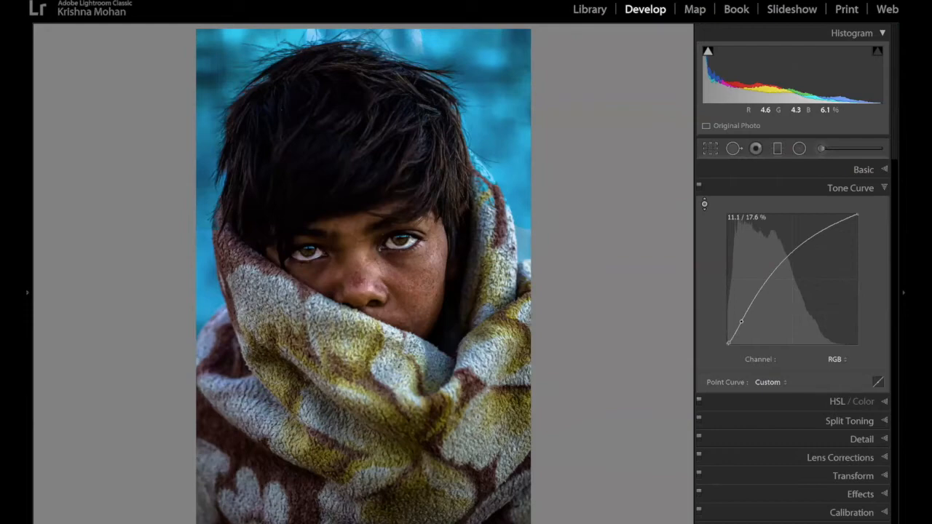
left_click_drag(418, 131, 417, 122)
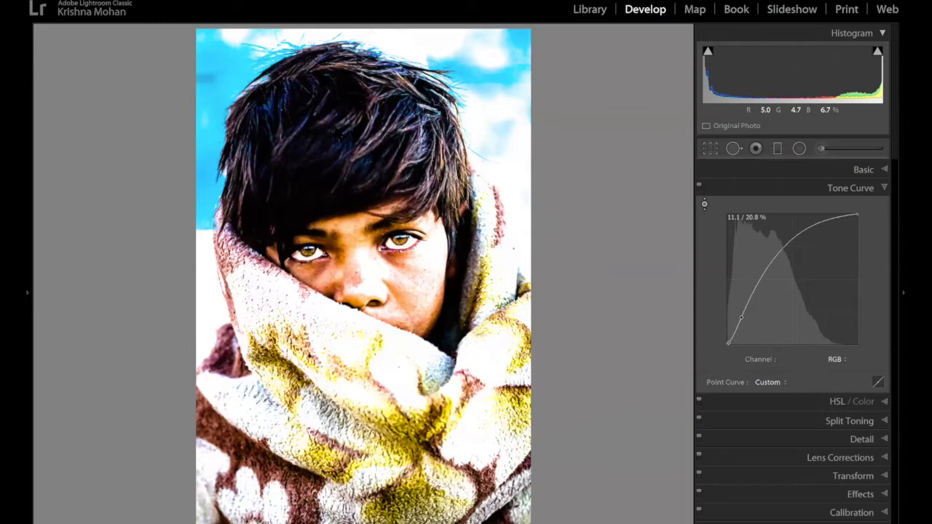
left_click_drag(741, 317, 741, 331)
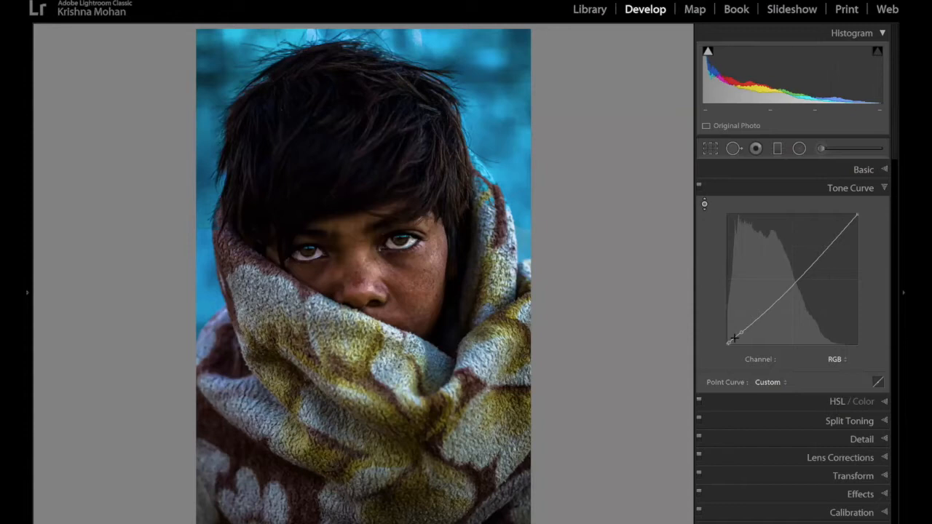
Add anchor points in the RGB curve's shadows, shape a bump there with a slightly lifted black end, and return to the region sliders
left_click(752, 322)
left_click(733, 339)
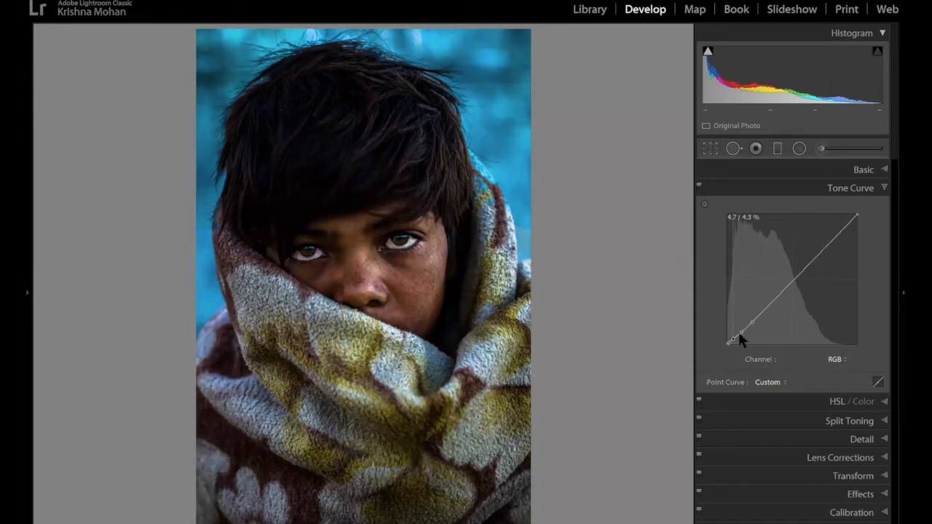
left_click_drag(742, 328, 741, 324)
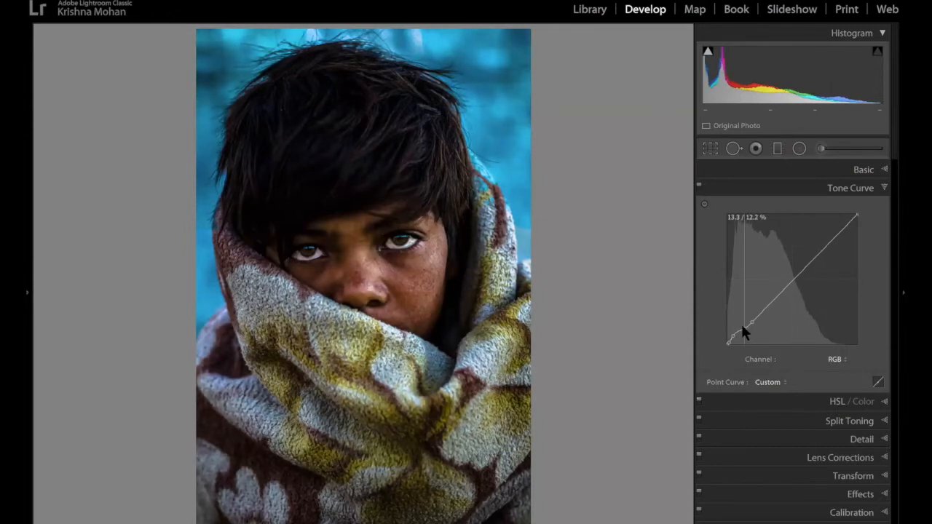
left_click_drag(777, 294, 739, 328)
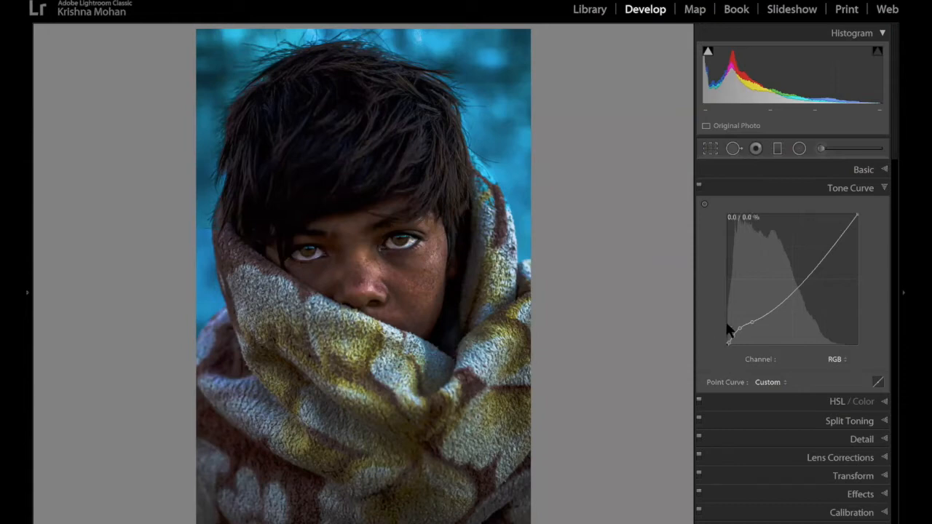
left_click_drag(727, 331, 722, 340)
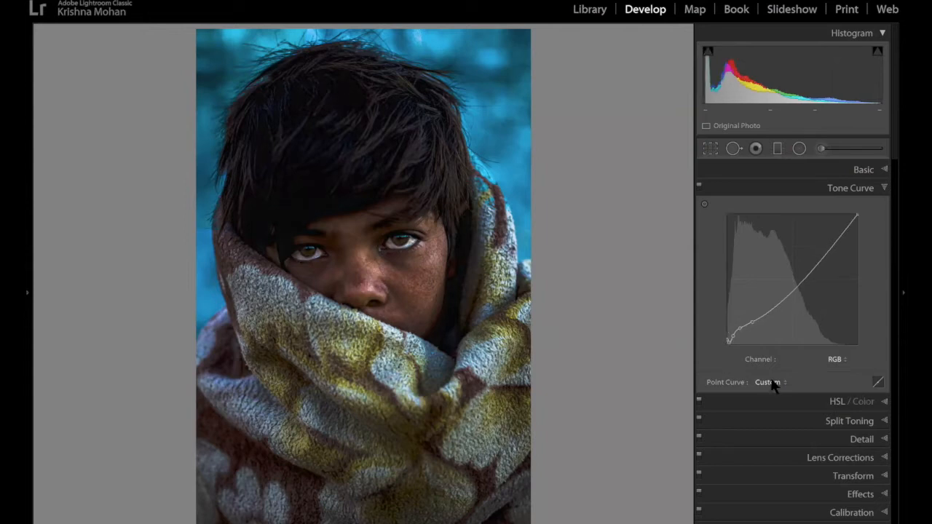
left_click(878, 382)
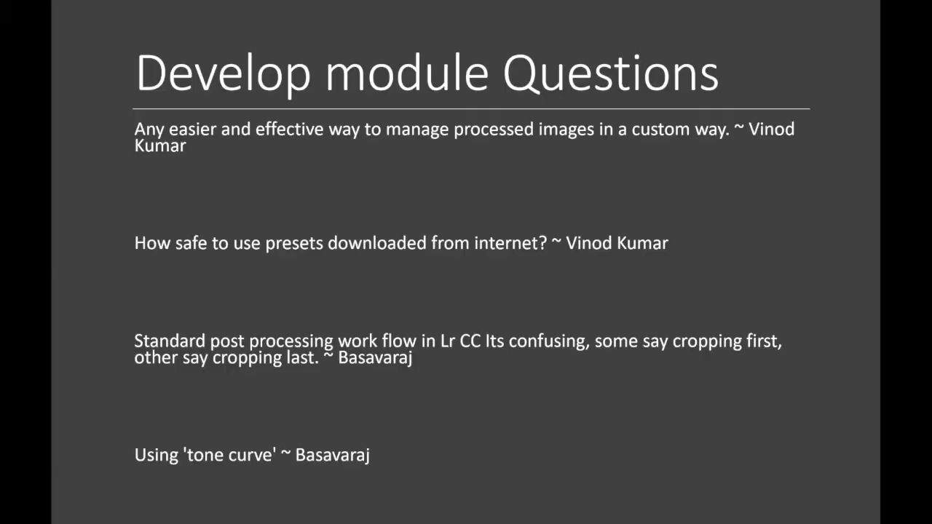
Advance to the Catalog Management Questions slide, and return to Lightroom Classic to show the Library grid
key("Right")
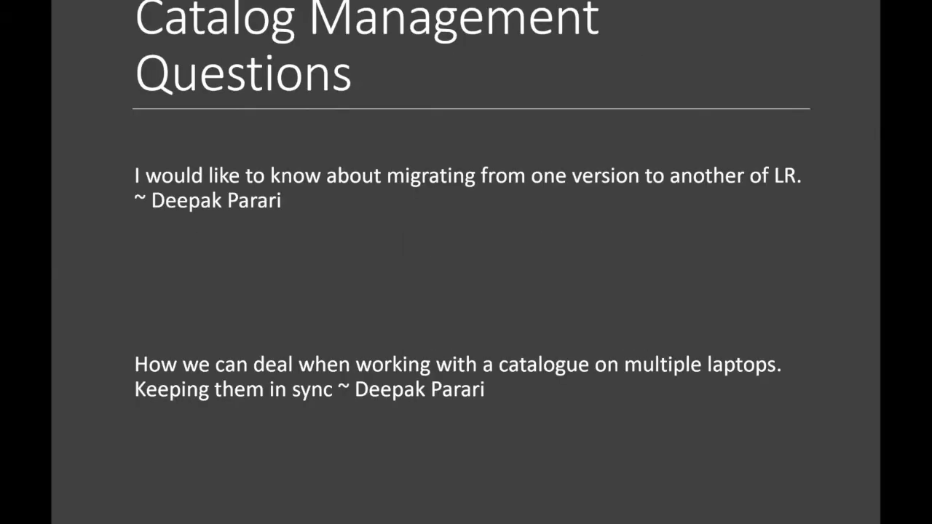
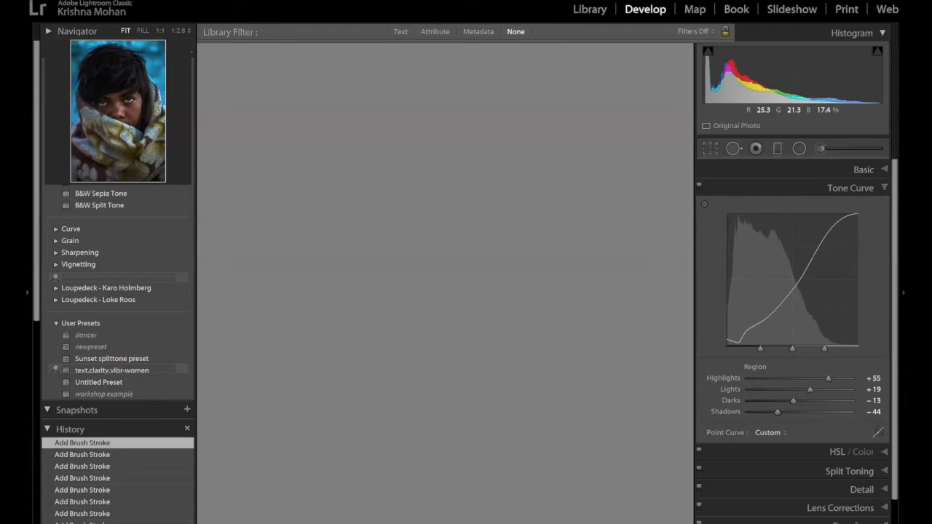
key("g")
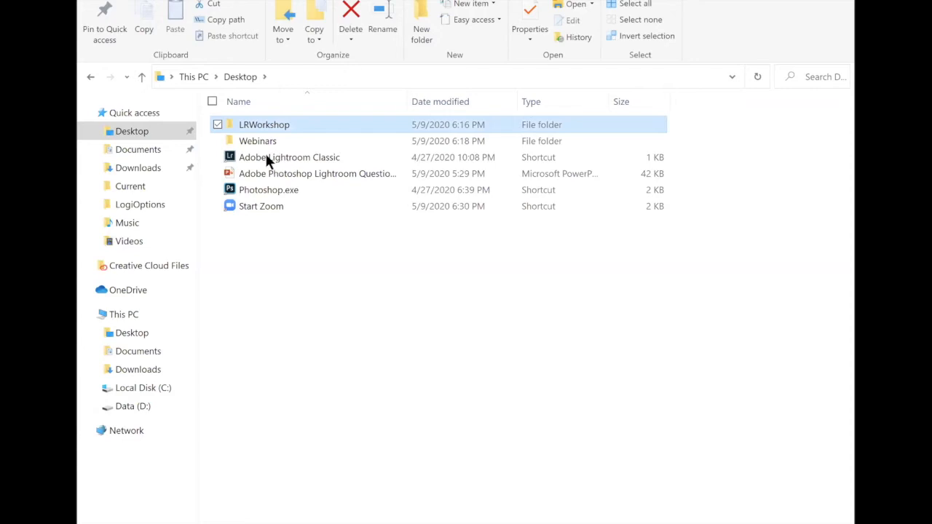
Rename the JPG folder inside the Desktop's LRWorkshop folder to JPGold
double_click(268, 126)
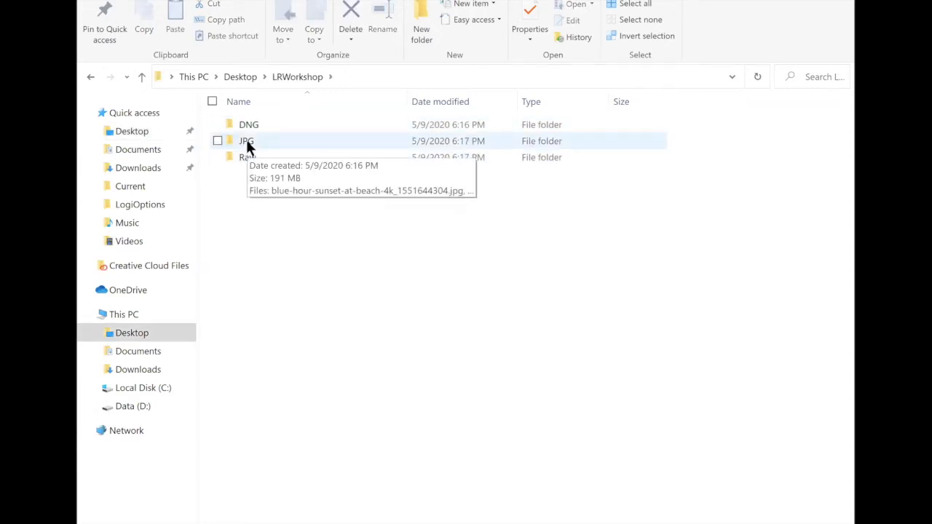
left_click(248, 142)
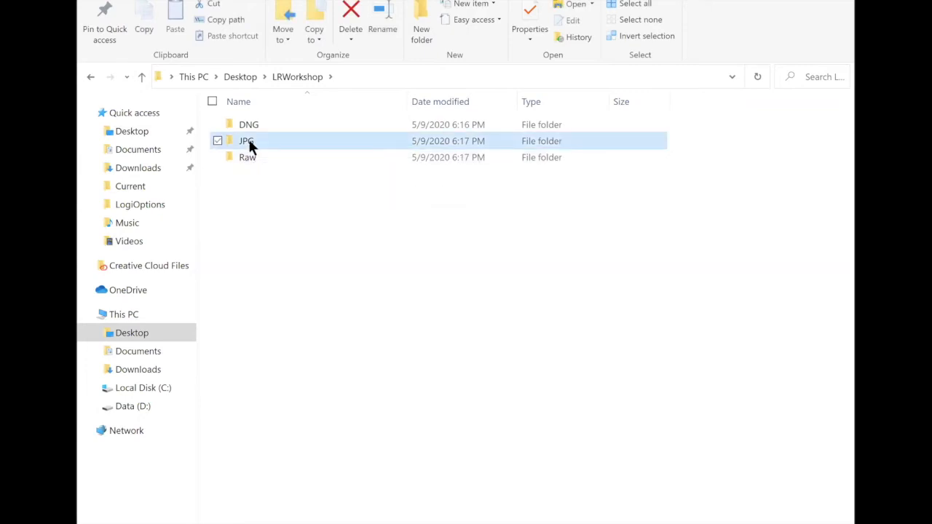
right_click(248, 141)
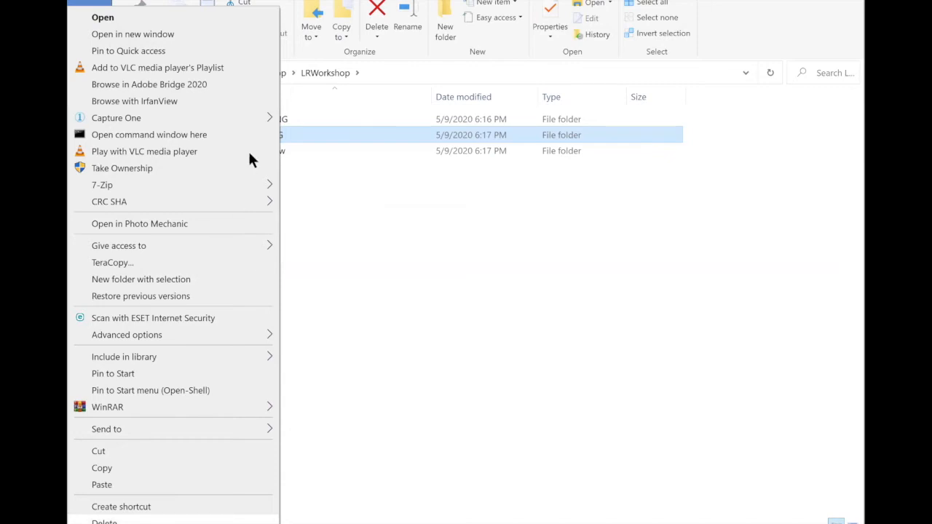
left_click(295, 134)
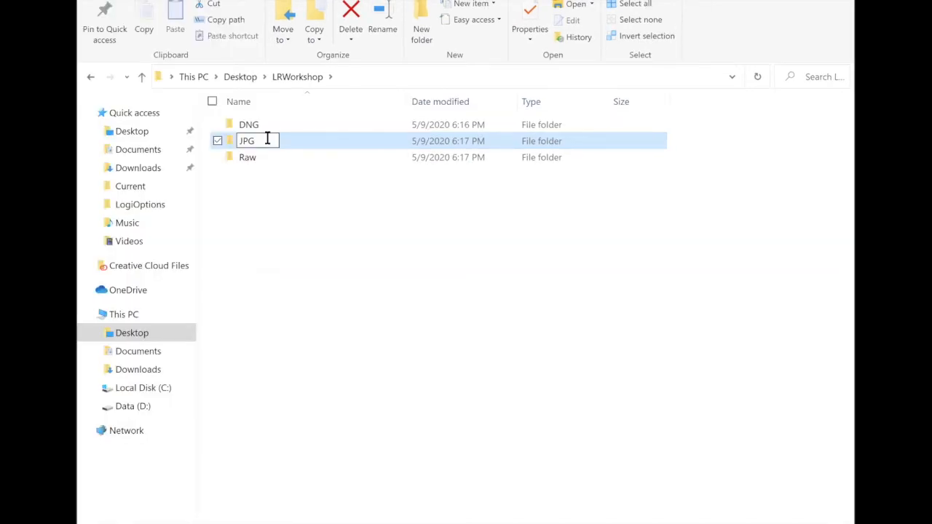
type("old")
key("Return")
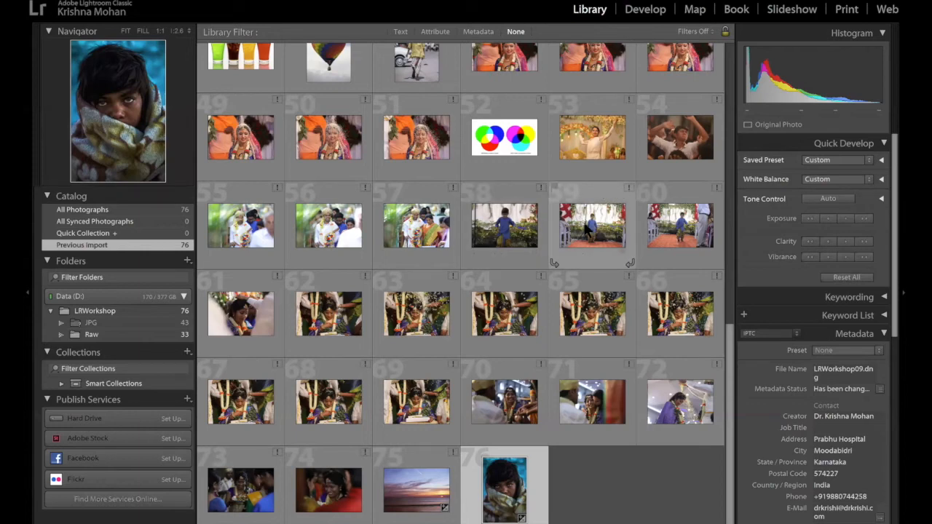
Open the photo of the boy in the blue kurta from the library grid in Develop, and show its Basic adjustments
double_click(492, 246)
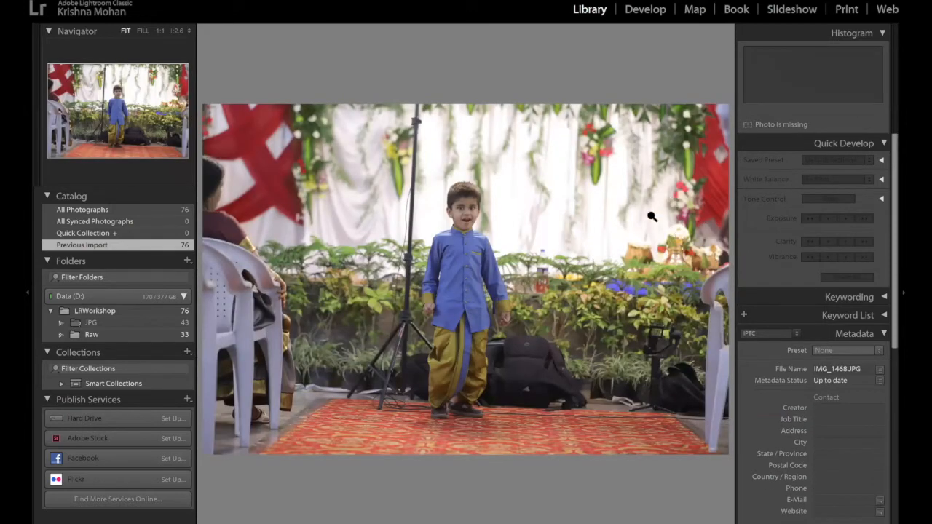
key("d")
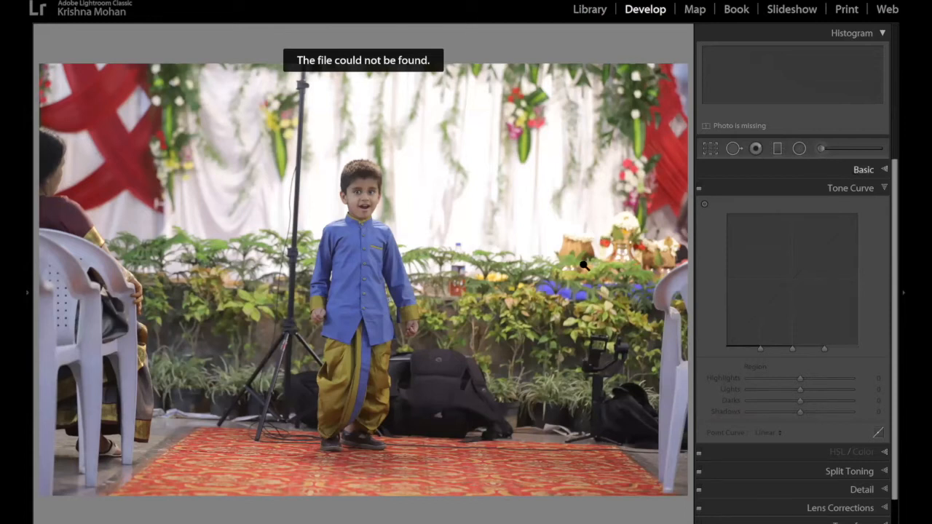
left_click(863, 170)
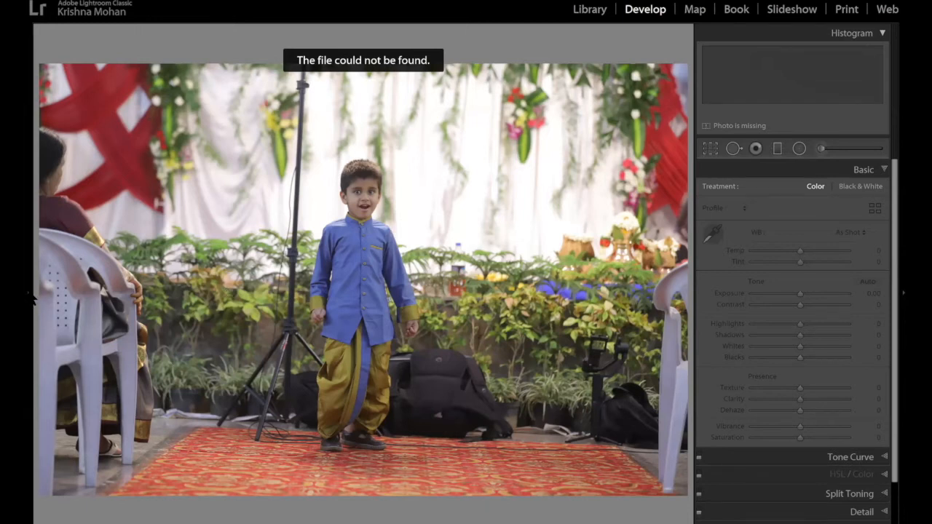
Relink the missing JPG folder to JPGold in the Desktop's LRWorkshop folder, and reopen the boy's photo in Develop
left_click(30, 299)
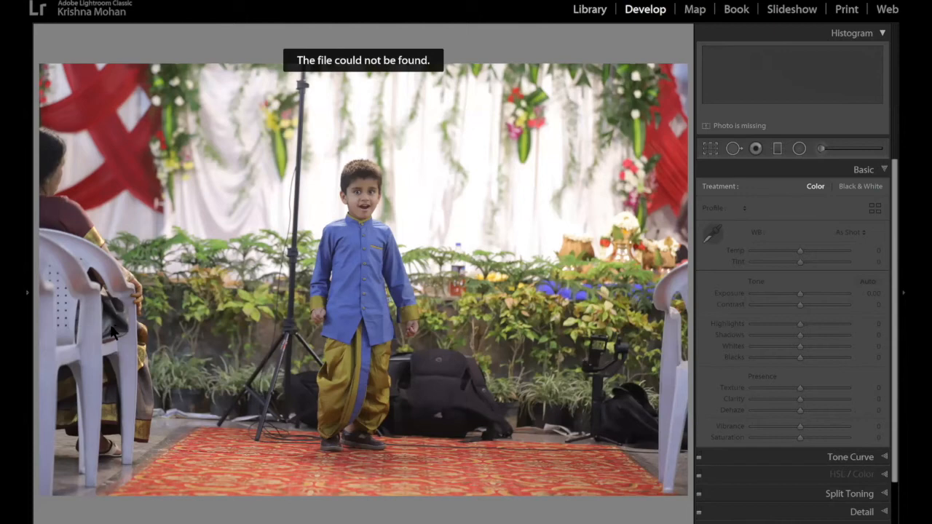
right_click(182, 324)
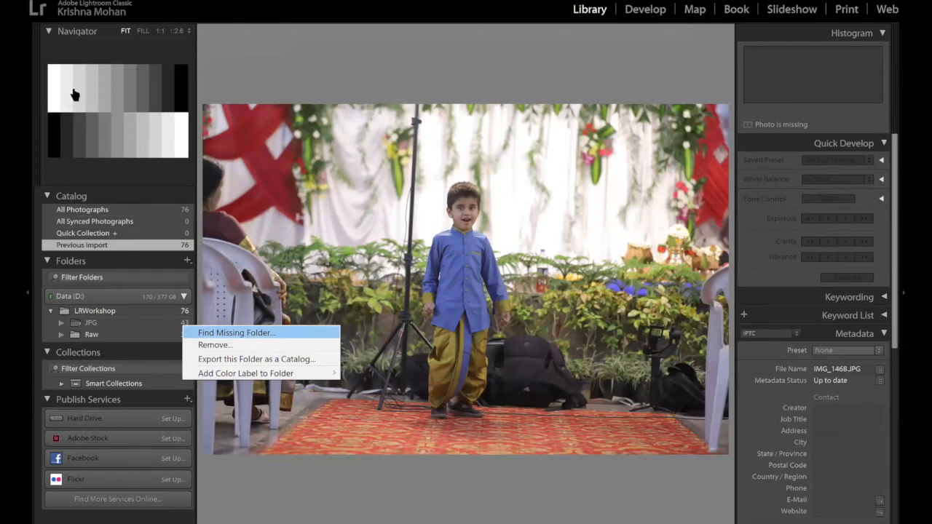
key("Return")
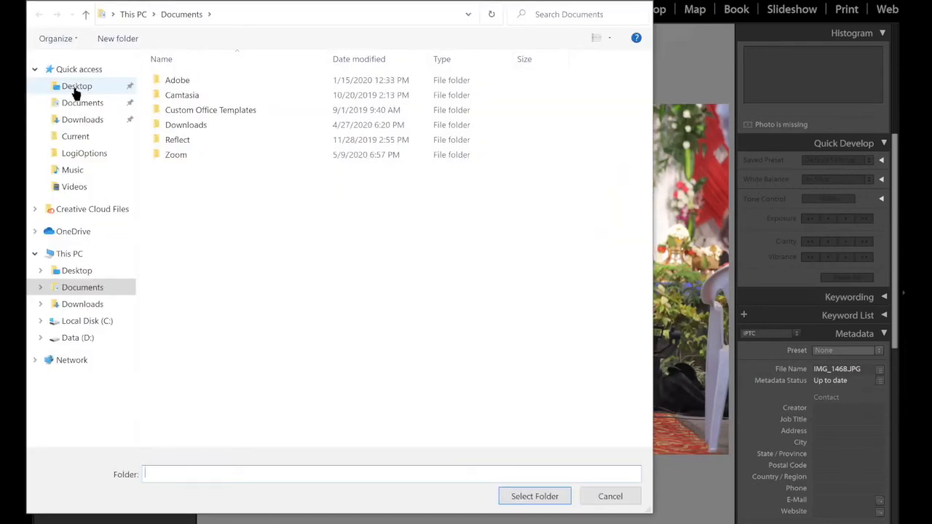
left_click(74, 91)
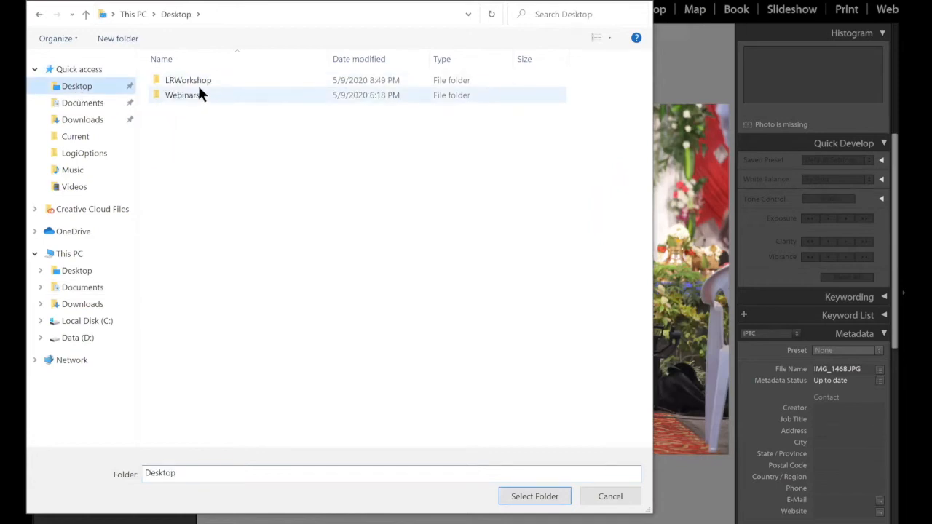
double_click(190, 79)
left_click(171, 97)
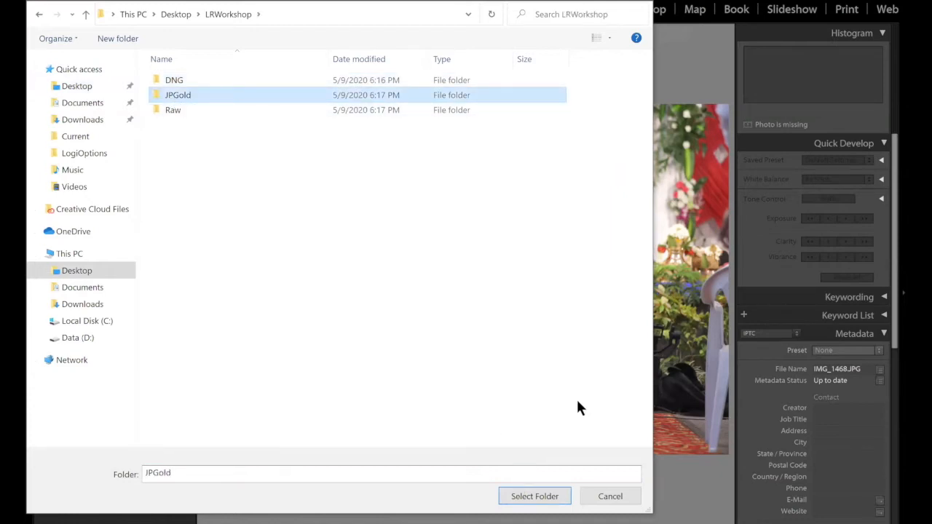
left_click(539, 499)
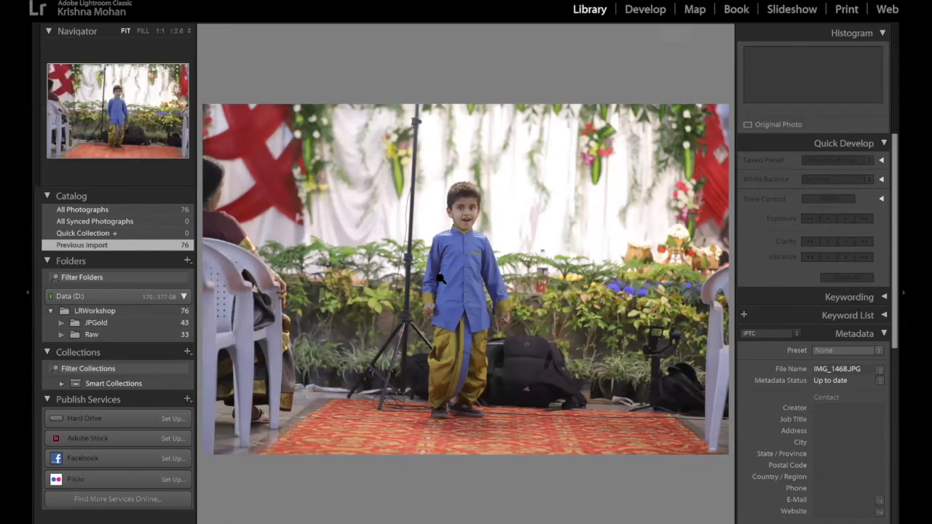
key("d")
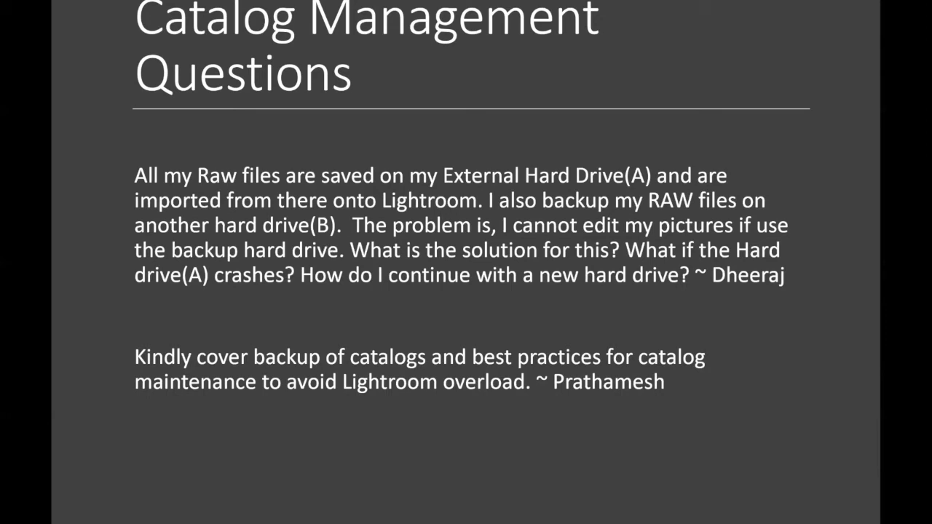
Switch from the question slide back to Lightroom Classic and open its Preferences
key("alt+Tab")
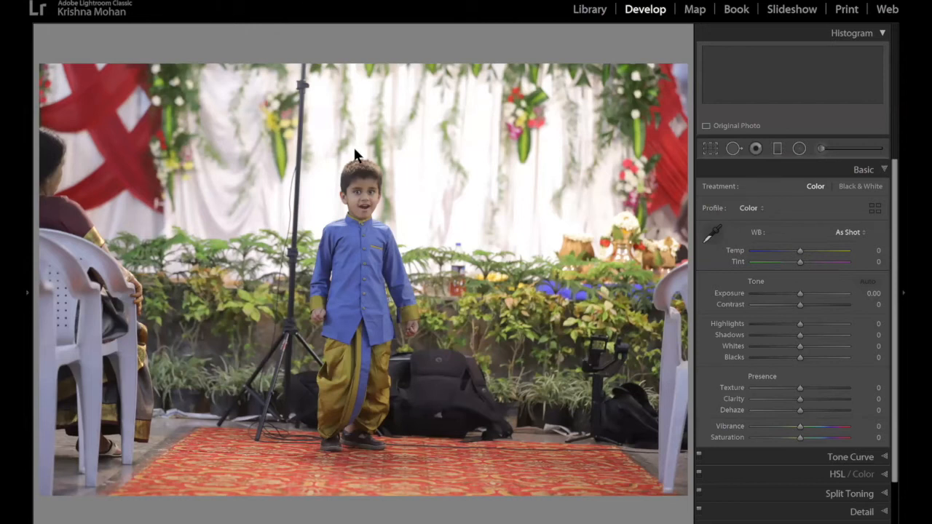
key("alt+h")
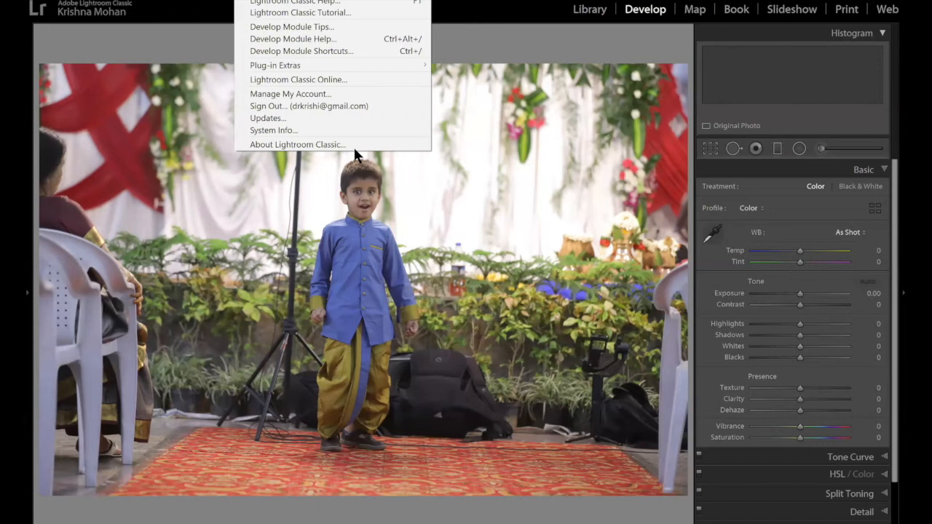
key("Escape")
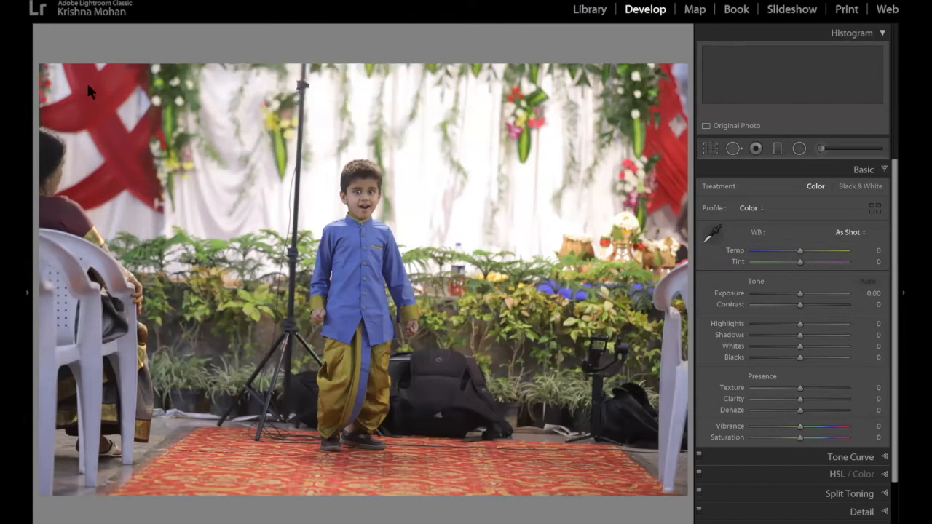
key("alt+e")
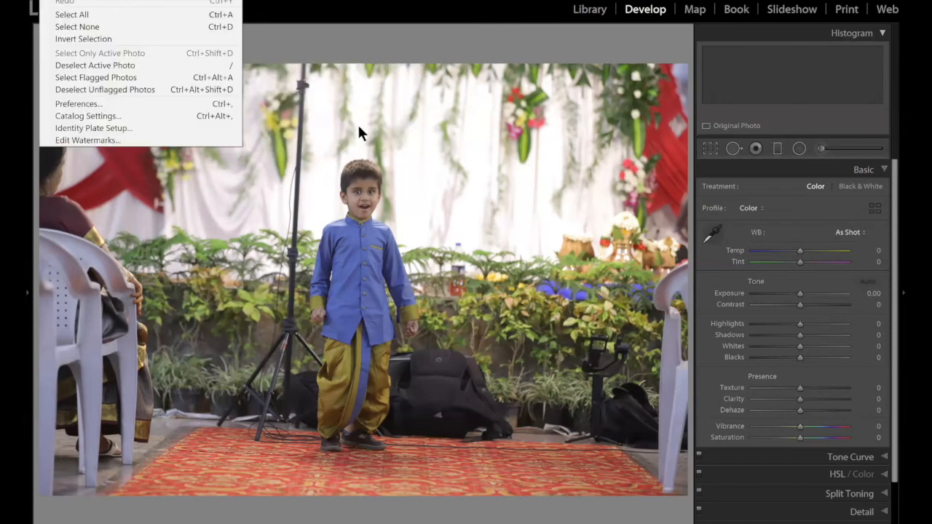
key("p")
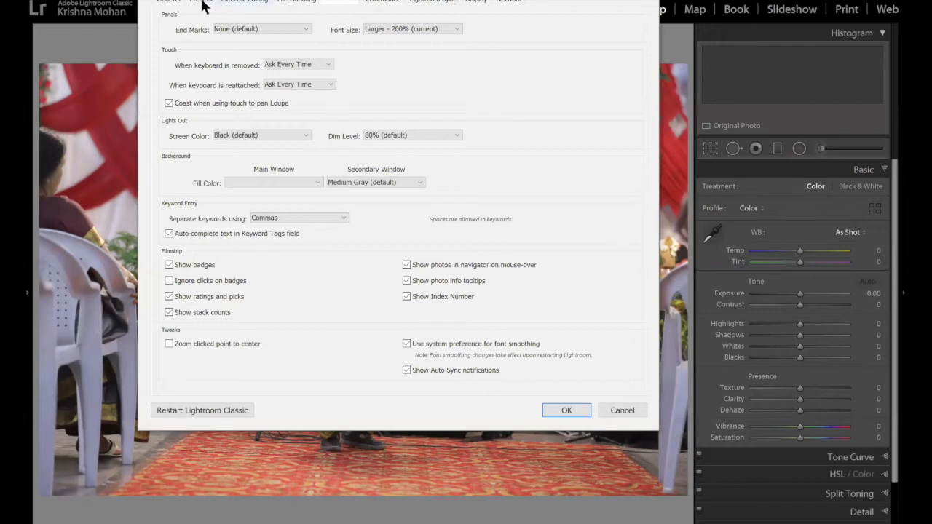
Look through the preference categories from General to Network, including Presets, External Editing, File Handling, Interface, Performance, Lightroom Sync and Display
left_click(168, 3)
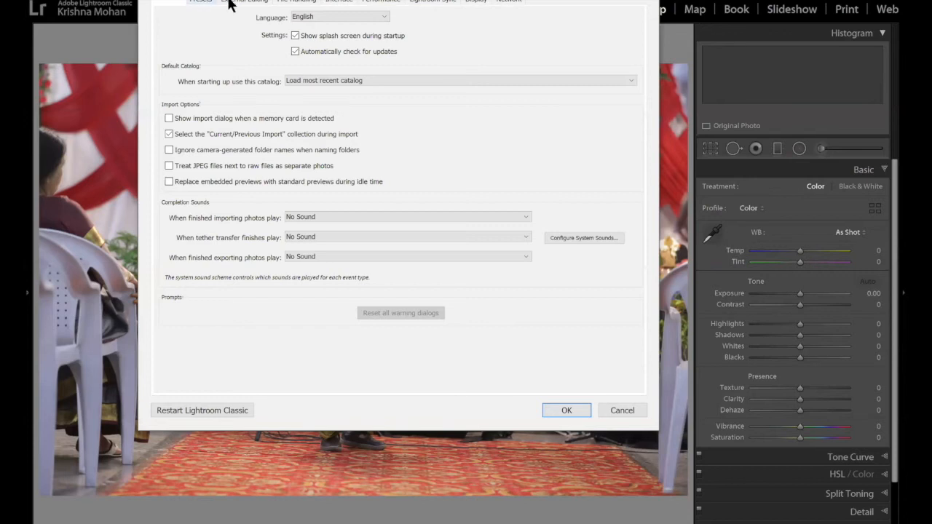
left_click(295, 4)
left_click(203, 2)
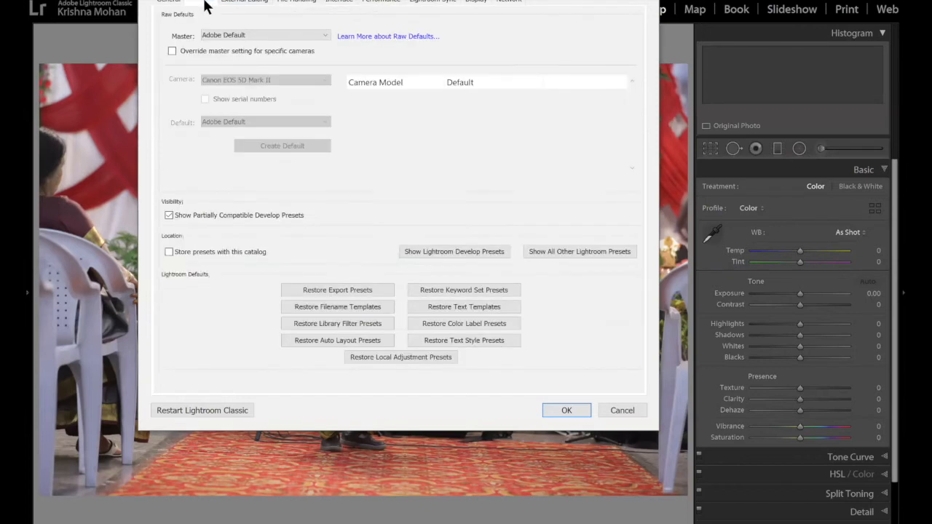
left_click(244, 2)
left_click(295, 2)
left_click(338, 2)
left_click(377, 3)
left_click(439, 2)
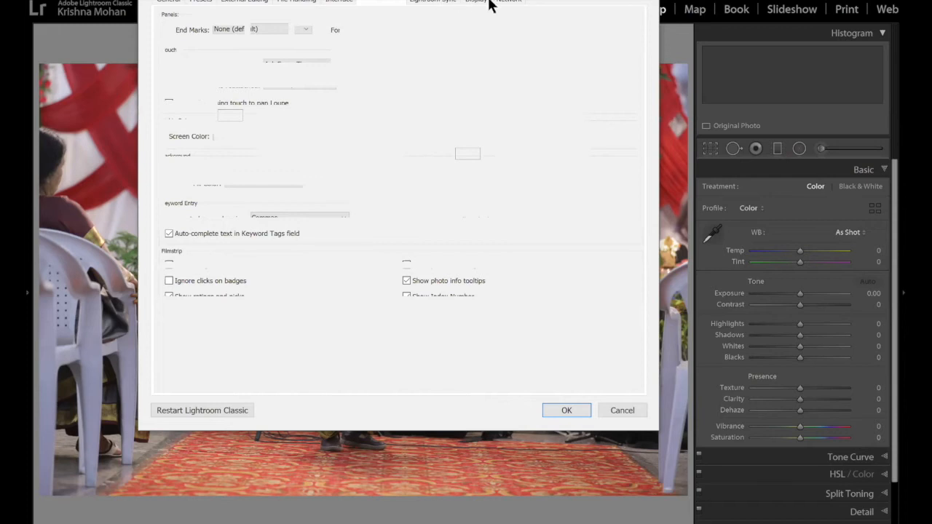
left_click(486, 2)
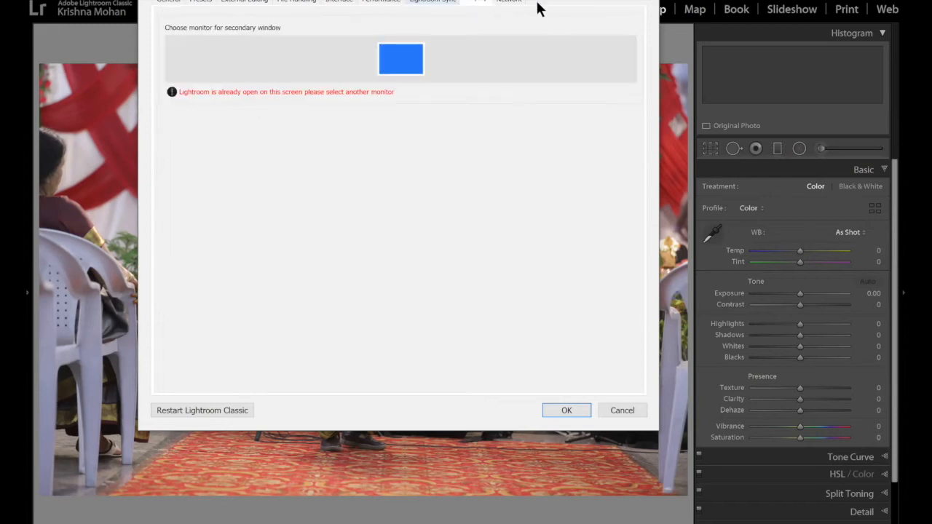
left_click(512, 3)
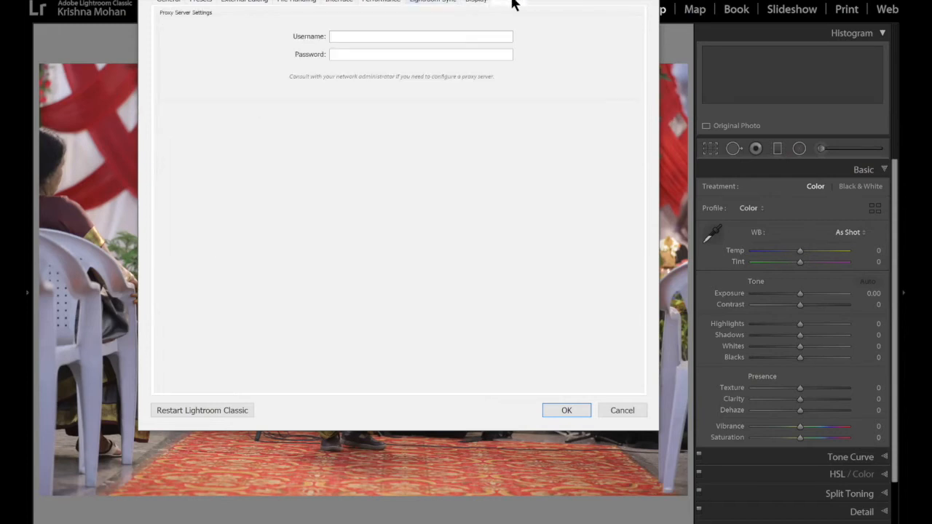
Review the General, Presets, External Editing, File Handling and Interface preferences again, ending at the Performance options
left_click(167, 2)
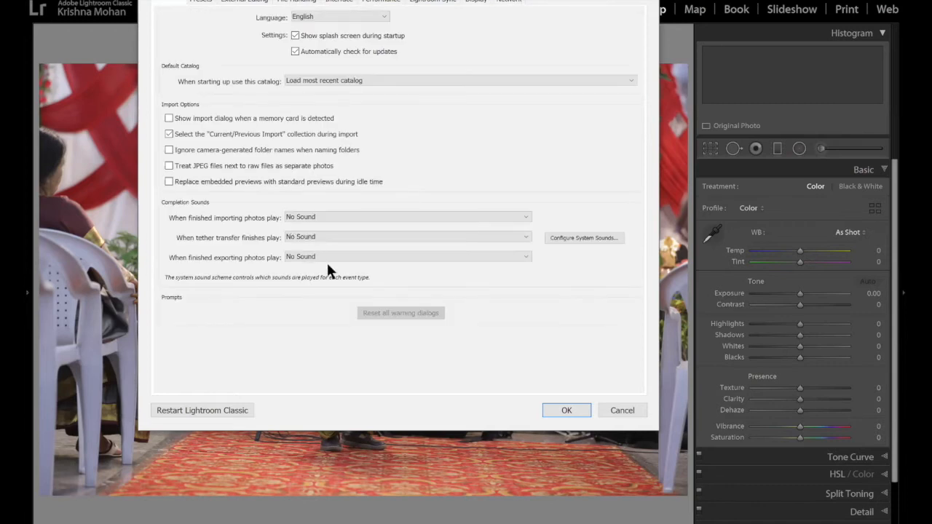
left_click(198, 2)
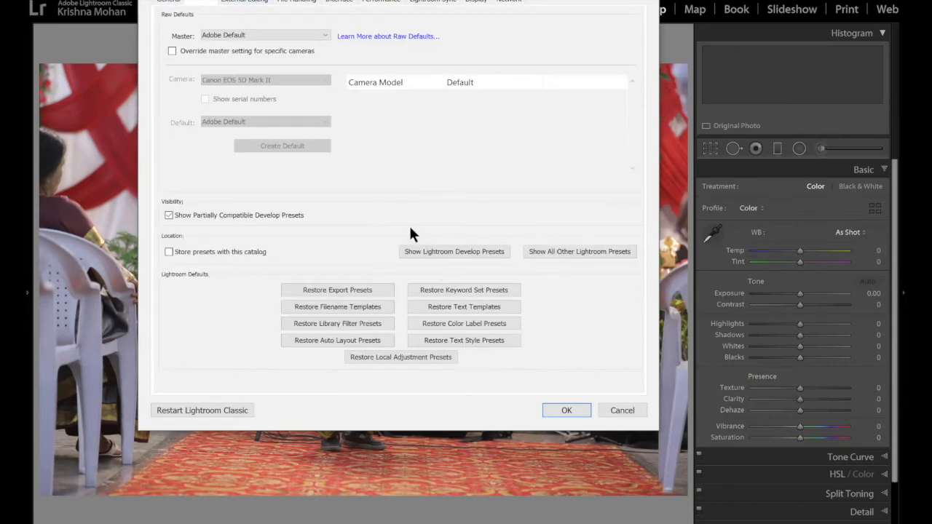
left_click(249, 1)
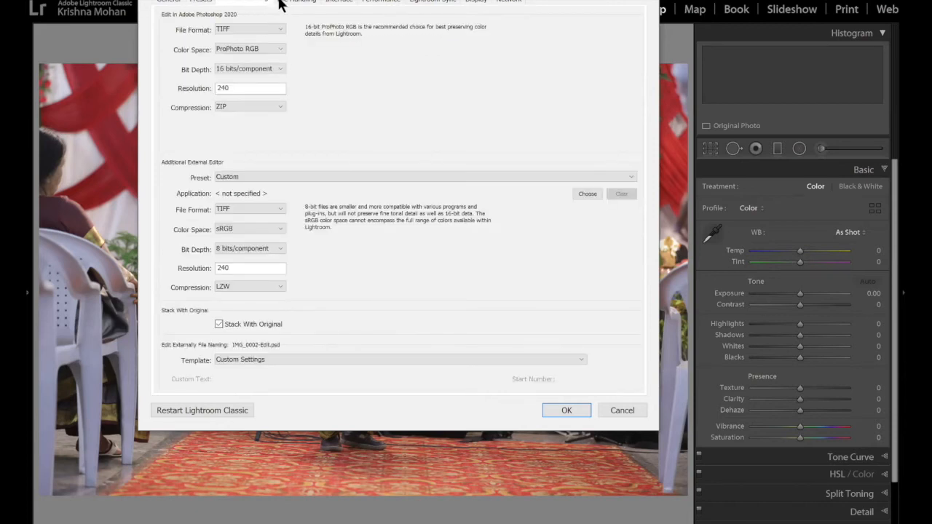
left_click(282, 2)
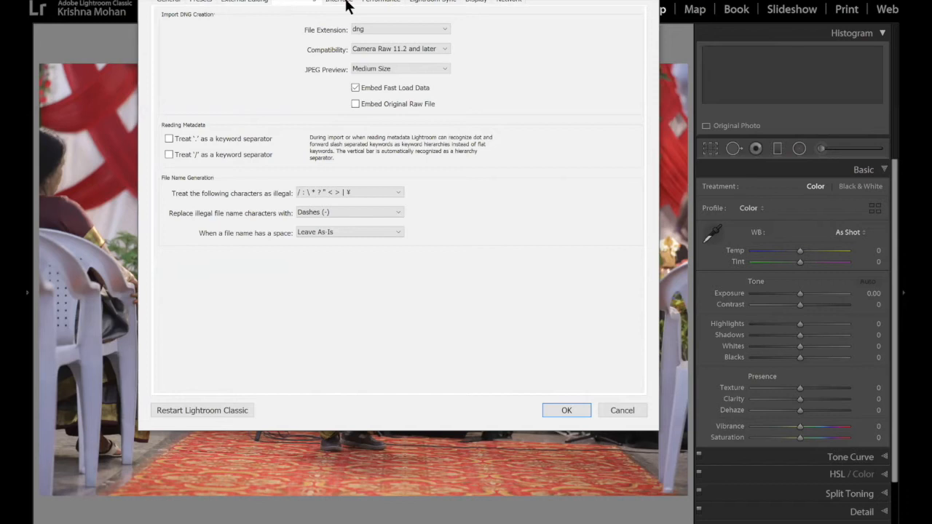
left_click(346, 1)
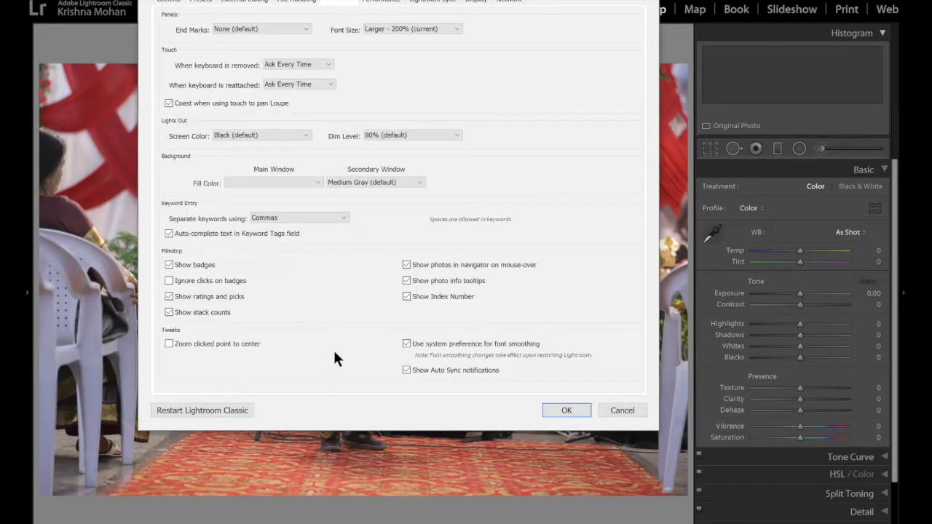
left_click(380, 3)
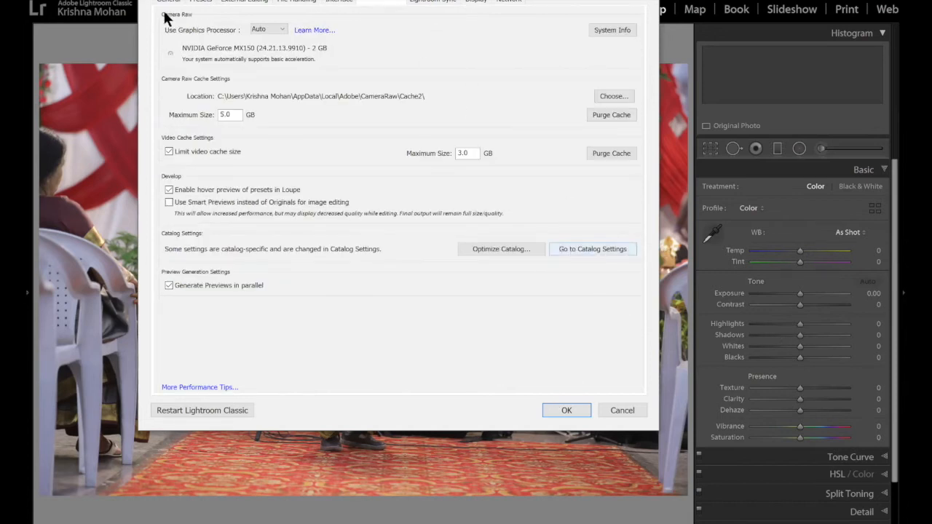
Leave the Performance preferences for Catalog Settings, and show the catalog's storage location in the file browser
left_click(591, 249)
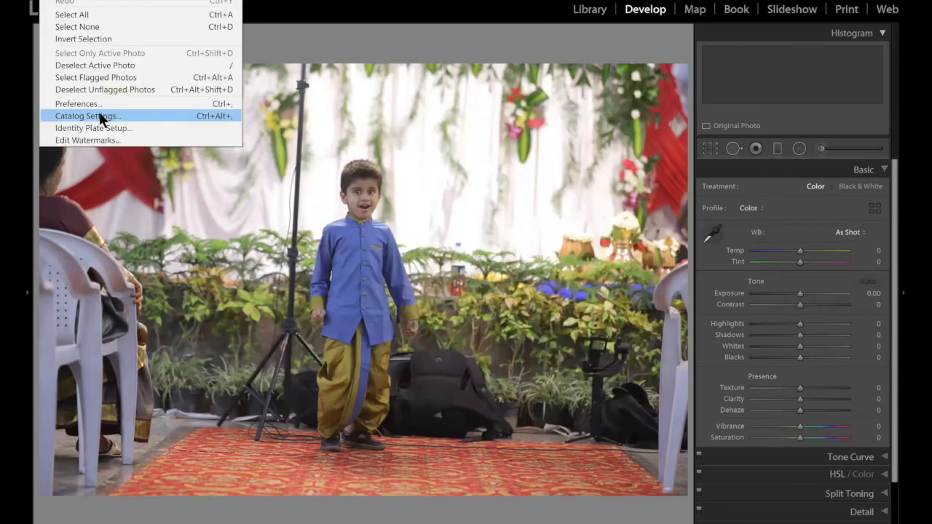
left_click(101, 115)
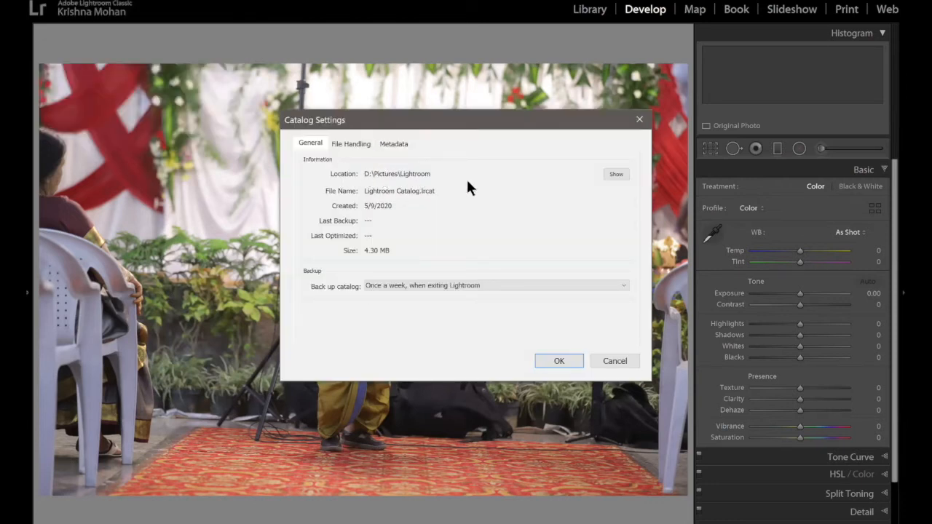
left_click(621, 175)
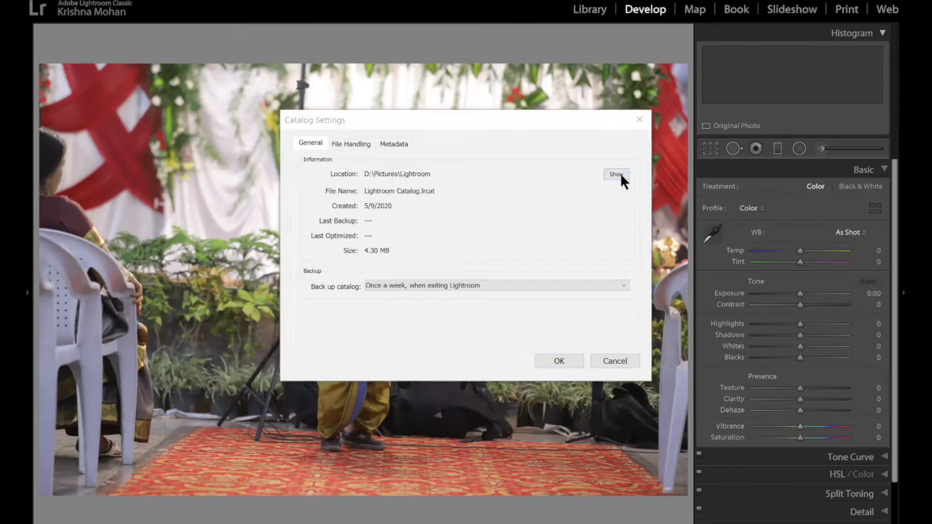